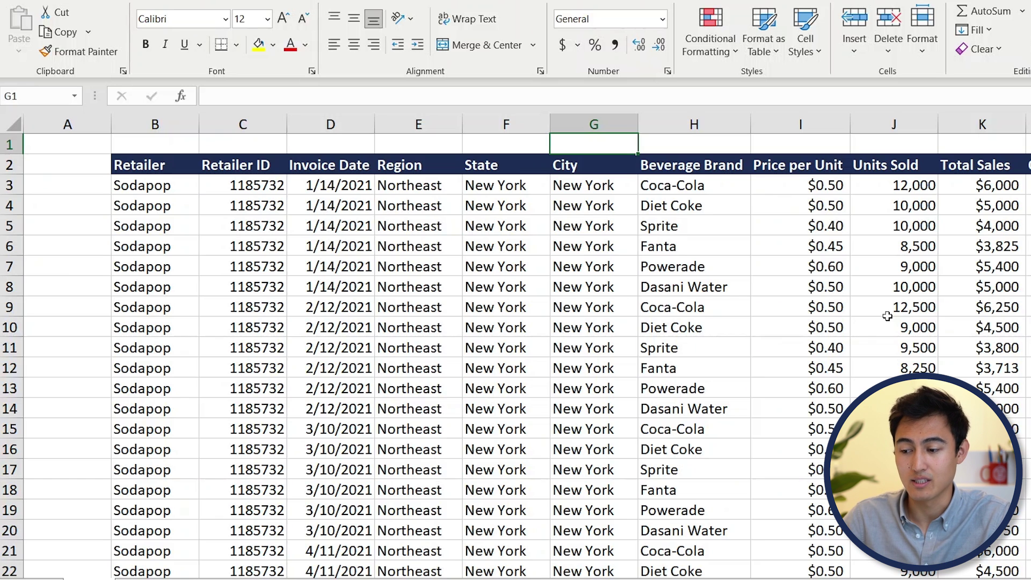
Browse down the Retailer column row by row from the top of the table to row 93.
{"action": "key", "text": "Left"}
{"action": "key", "text": "Left"}
{"action": "key", "text": "Left"}
{"action": "key", "text": "Left"}
{"action": "key", "text": "Left"}
{"action": "key", "text": "Down"}
{"action": "key", "text": "Down"}
{"action": "key", "text": "Down"}
{"action": "key", "text": "Down"}
{"action": "key", "text": "Down"}
{"action": "key", "text": "Down"}
{"action": "key", "text": "Down"}
{"action": "key", "text": "Down"}
{"action": "key", "text": "Down"}
{"action": "key", "text": "Down"}
{"action": "key", "text": "Down"}
{"action": "key", "text": "Down"}
{"action": "key", "text": "Down"}
{"action": "key", "text": "Down"}
{"action": "key", "text": "Down"}
{"action": "key", "text": "Down"}
{"action": "key", "text": "Down"}
{"action": "key", "text": "Down"}
{"action": "key", "text": "Down"}
{"action": "key", "text": "Down"}
{"action": "key", "text": "Down"}
{"action": "key", "text": "Down"}
{"action": "key", "text": "Down"}
{"action": "key", "text": "Down"}
{"action": "key", "text": "Down"}
{"action": "key", "text": "Down"}
{"action": "key", "text": "Down"}
{"action": "key", "text": "Down"}
{"action": "key", "text": "Down"}
{"action": "key", "text": "Down"}
{"action": "key", "text": "Down"}
{"action": "key", "text": "Down"}
{"action": "key", "text": "Down"}
{"action": "key", "text": "Down"}
{"action": "key", "text": "Down"}
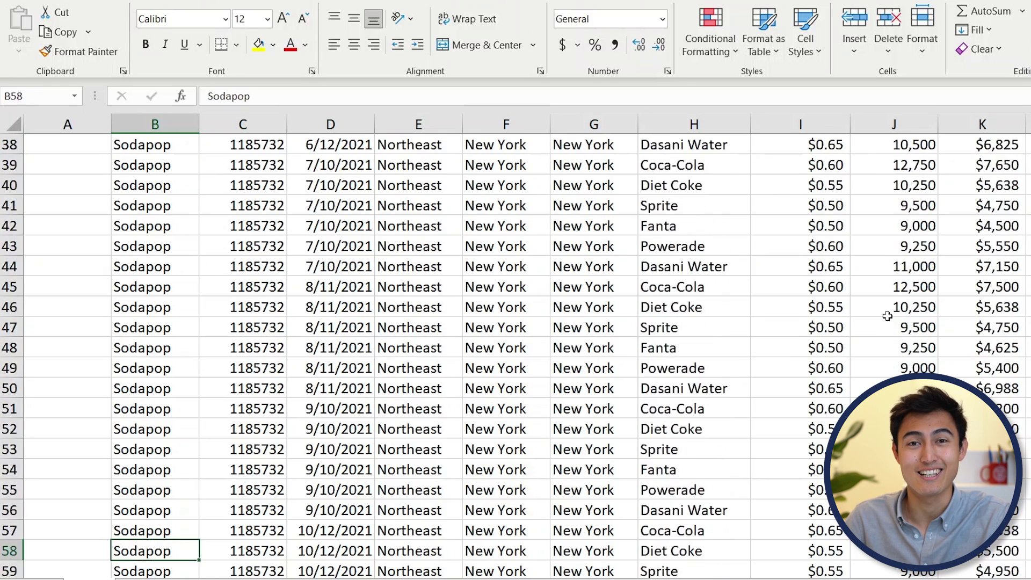
{"action": "key", "text": "Down"}
{"action": "key", "text": "Down"}
{"action": "key", "text": "Down"}
{"action": "key", "text": "Down"}
{"action": "key", "text": "Down"}
{"action": "key", "text": "Down"}
{"action": "key", "text": "Down"}
{"action": "key", "text": "Down"}
{"action": "key", "text": "Down"}
{"action": "key", "text": "Down"}
{"action": "key", "text": "Down"}
{"action": "key", "text": "Down"}
{"action": "key", "text": "Down"}
{"action": "key", "text": "Down"}
{"action": "key", "text": "Down"}
{"action": "key", "text": "Down"}
{"action": "key", "text": "Down"}
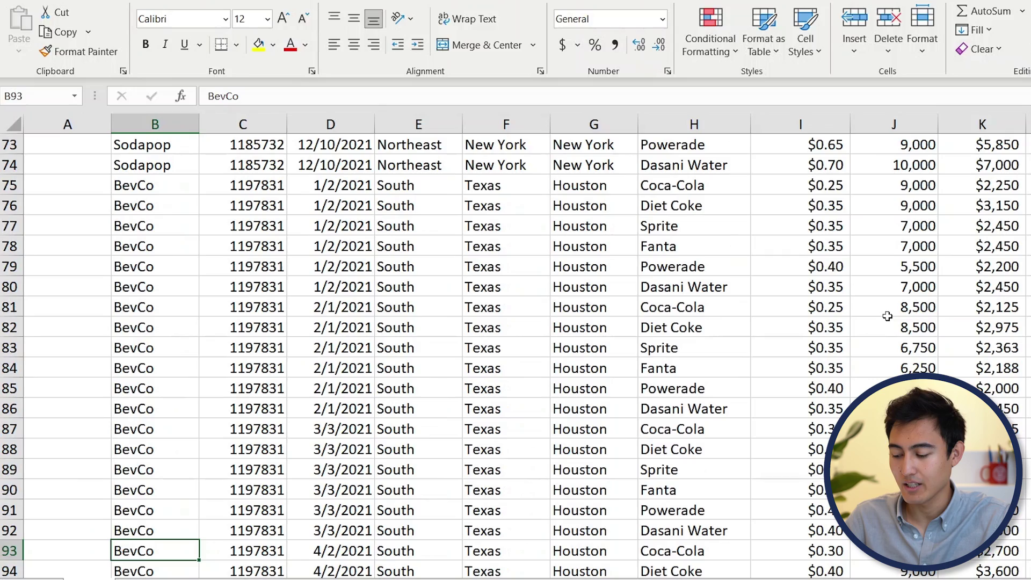
Jump between the header and last entry of the Retailer column, on to the sheet's last row, and back to row 1.
{"action": "key", "text": "ctrl+Up"}
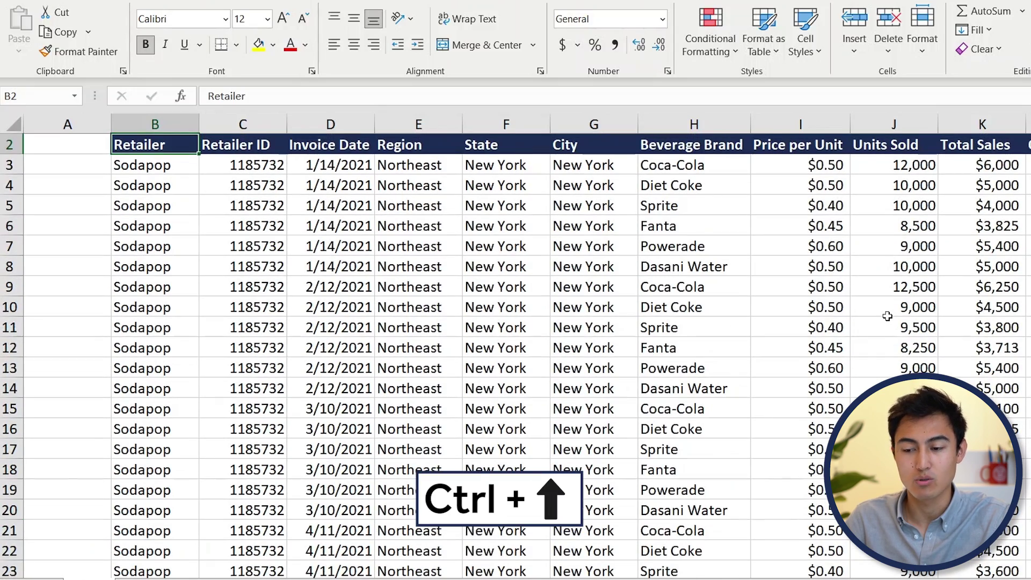
{"action": "key", "text": "ctrl+Down"}
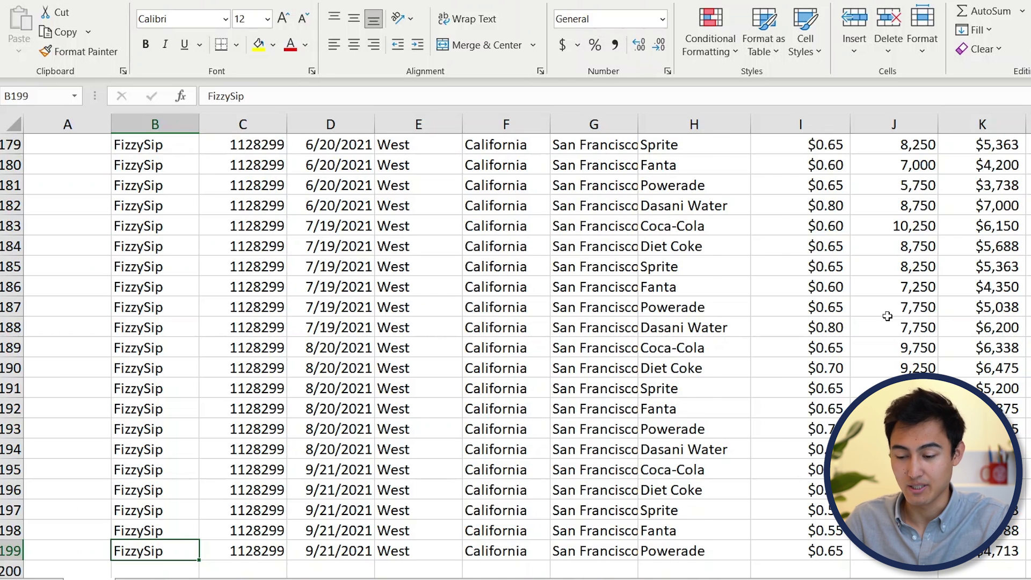
{"action": "key", "text": "ctrl+Down"}
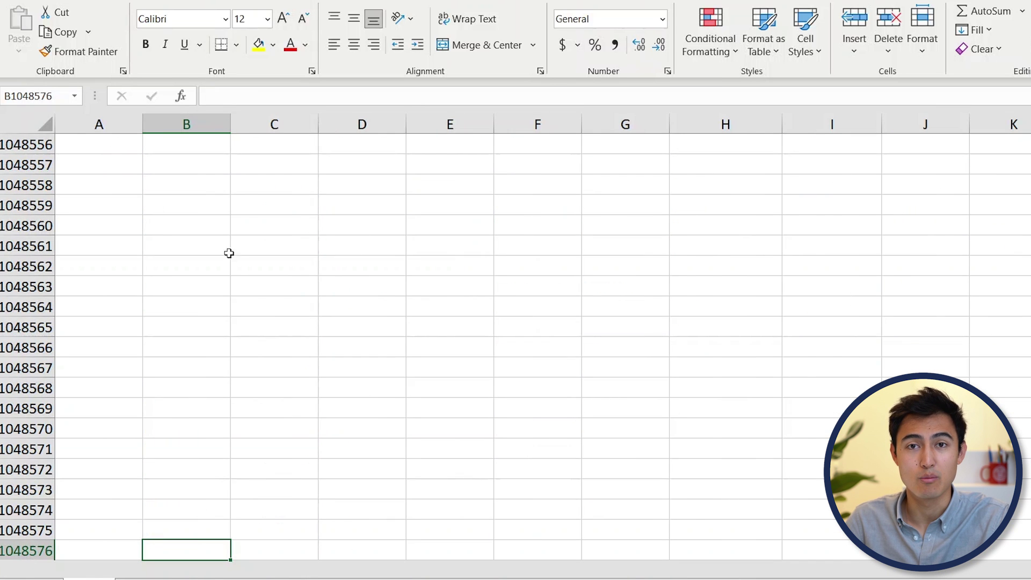
{"action": "key", "text": "ctrl+Home"}
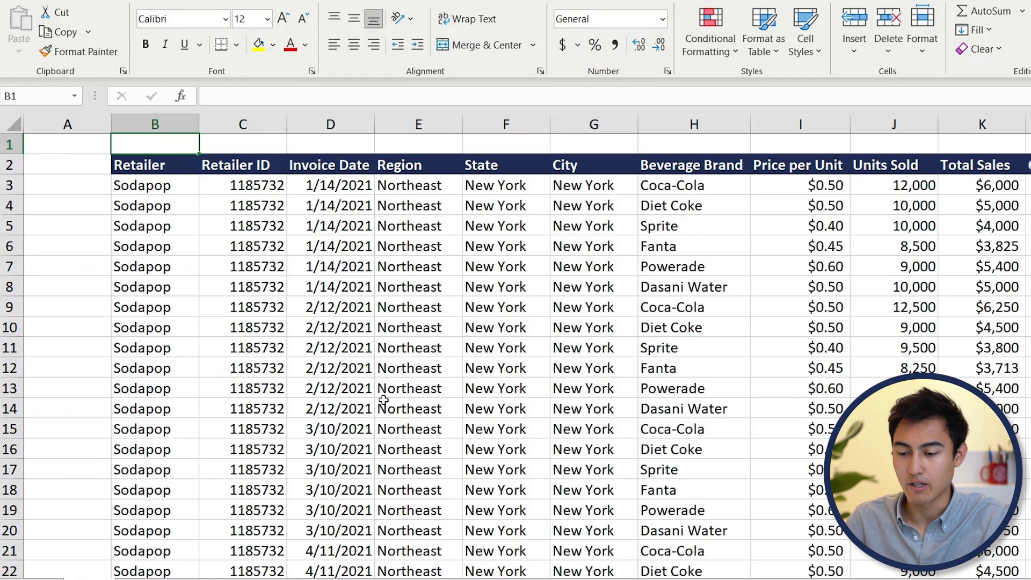
Select the whole data table from the Retailer header in B2 through column M, row 199.
{"action": "key", "text": "ctrl+Right"}
{"action": "key", "text": "ctrl+Left"}
{"action": "key", "text": "Right"}
{"action": "key", "text": "Down"}
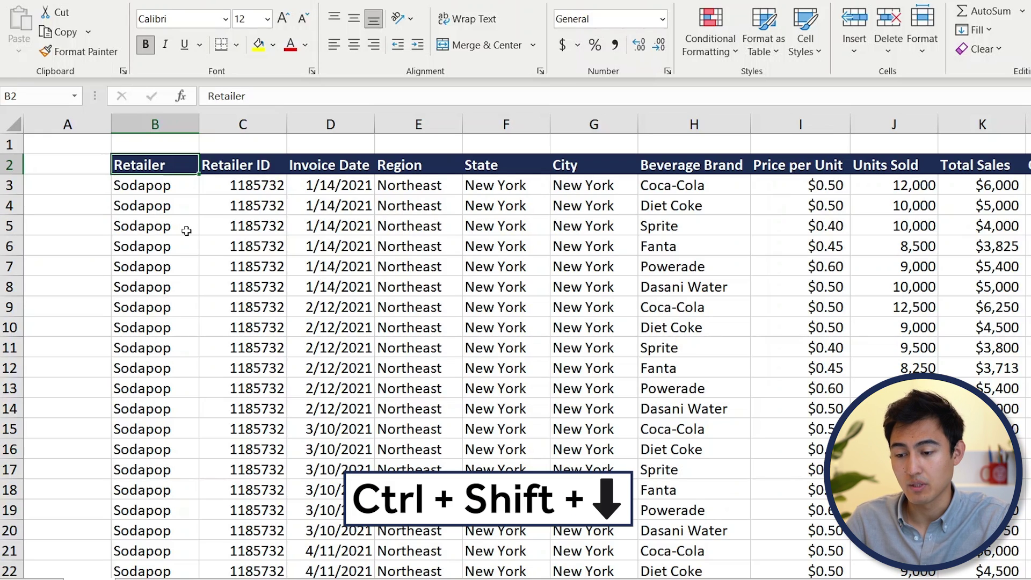
{"action": "key", "text": "ctrl+shift+Down"}
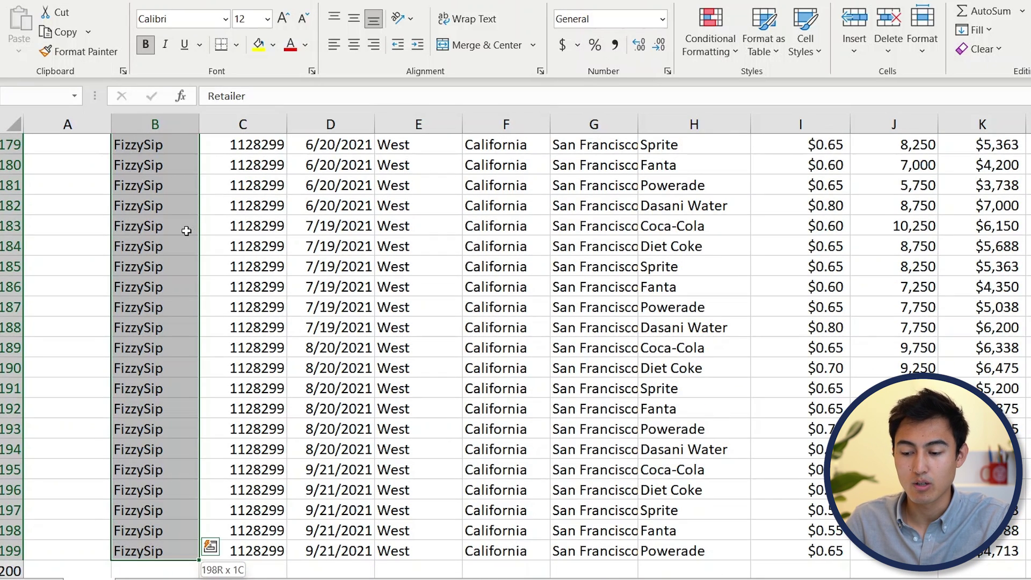
{"action": "key", "text": "ctrl+shift+Right"}
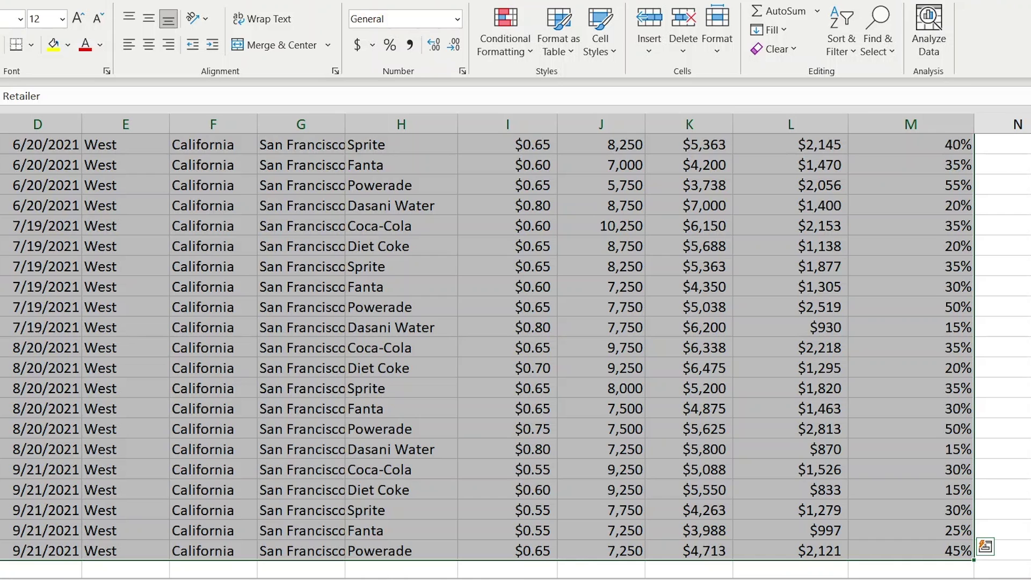
Adjust the selection column by column so that it ends at the Price per Unit column.
{"action": "key", "text": "shift+Left"}
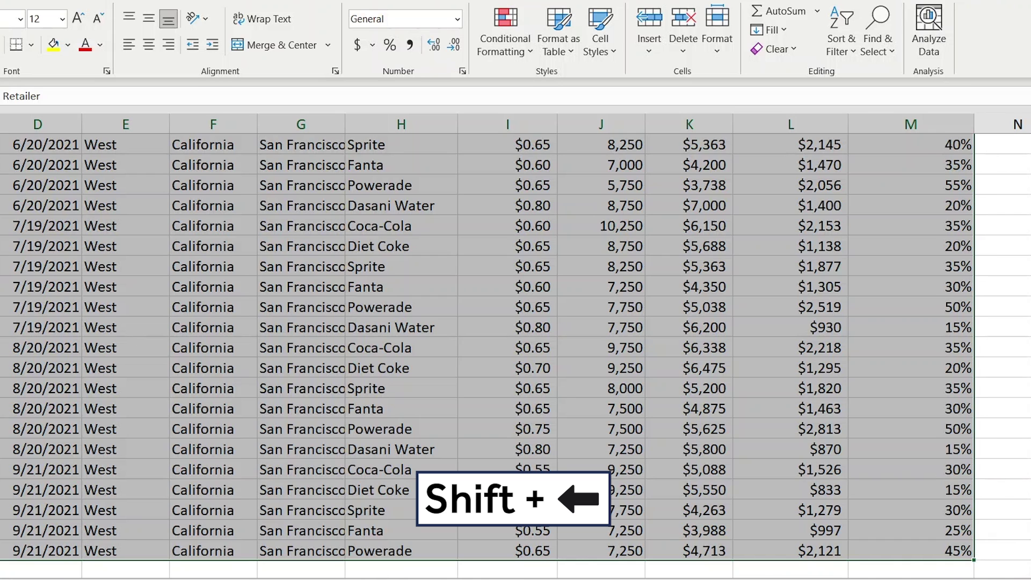
{"action": "key", "text": "shift+Left"}
{"action": "key", "text": "shift+Left"}
{"action": "key", "text": "shift+Left"}
{"action": "key", "text": "shift+Left"}
{"action": "key", "text": "shift+Left"}
{"action": "key", "text": "shift+Right"}
{"action": "key", "text": "shift+Right"}
{"action": "key", "text": "shift+Right"}
{"action": "key", "text": "shift+Right"}
{"action": "key", "text": "shift+Left"}
{"action": "key", "text": "shift+Left"}
{"action": "key", "text": "shift+Left"}
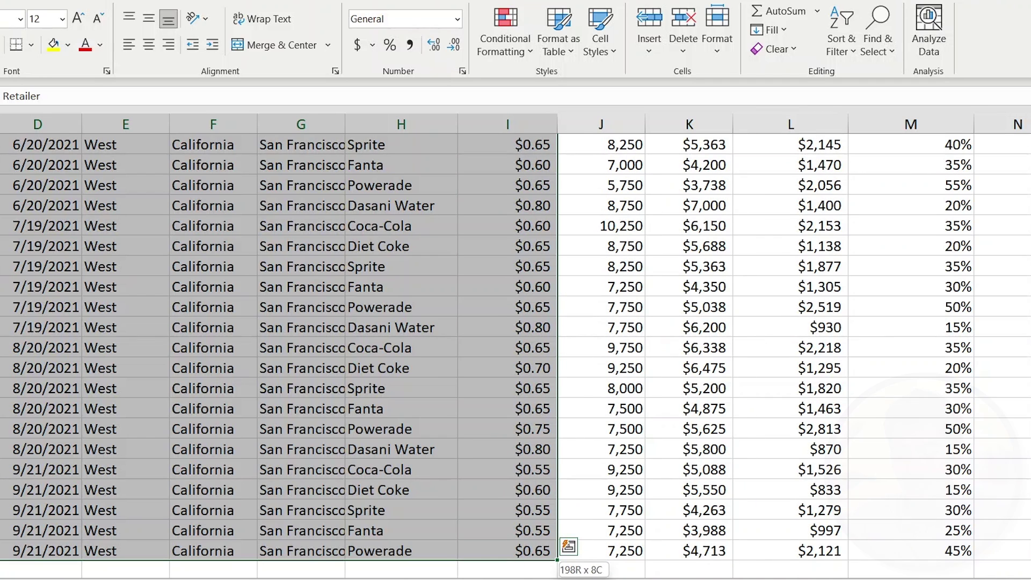
Shrink and extend the selection row by row, finishing four rows above the table's last row.
{"action": "key", "text": "shift+Up"}
{"action": "key", "text": "shift+Up"}
{"action": "key", "text": "shift+Up"}
{"action": "key", "text": "shift+Up"}
{"action": "key", "text": "shift+Down"}
{"action": "key", "text": "shift+Down"}
{"action": "key", "text": "shift+Down"}
{"action": "key", "text": "shift+Down"}
{"action": "key", "text": "shift+Up"}
{"action": "key", "text": "shift+Up"}
{"action": "key", "text": "shift+Up"}
{"action": "key", "text": "shift+Up"}
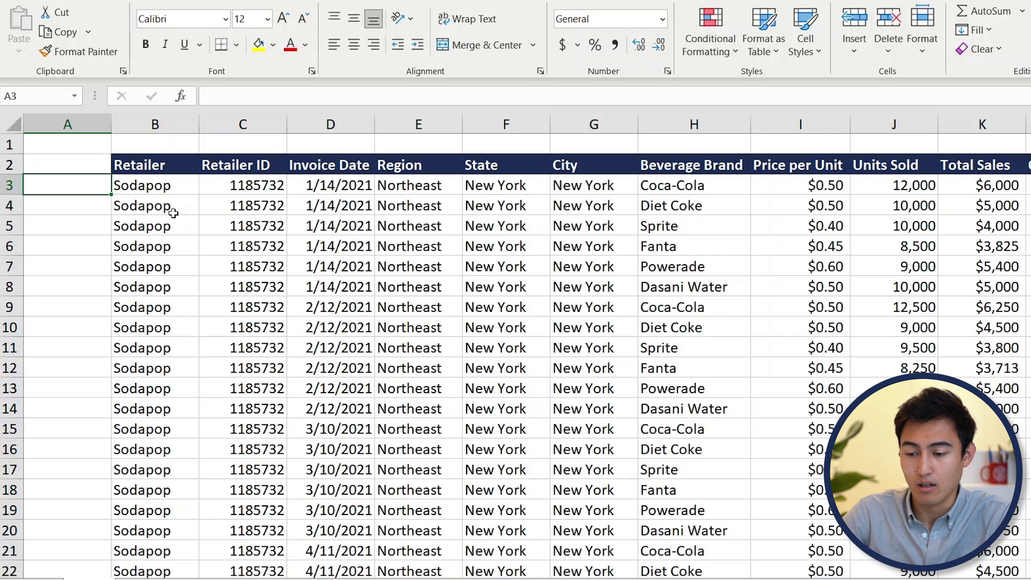
Insert four blank rows above the first Diet Coke record in row 4.
{"action": "left_click", "coordinate": [151, 207]}
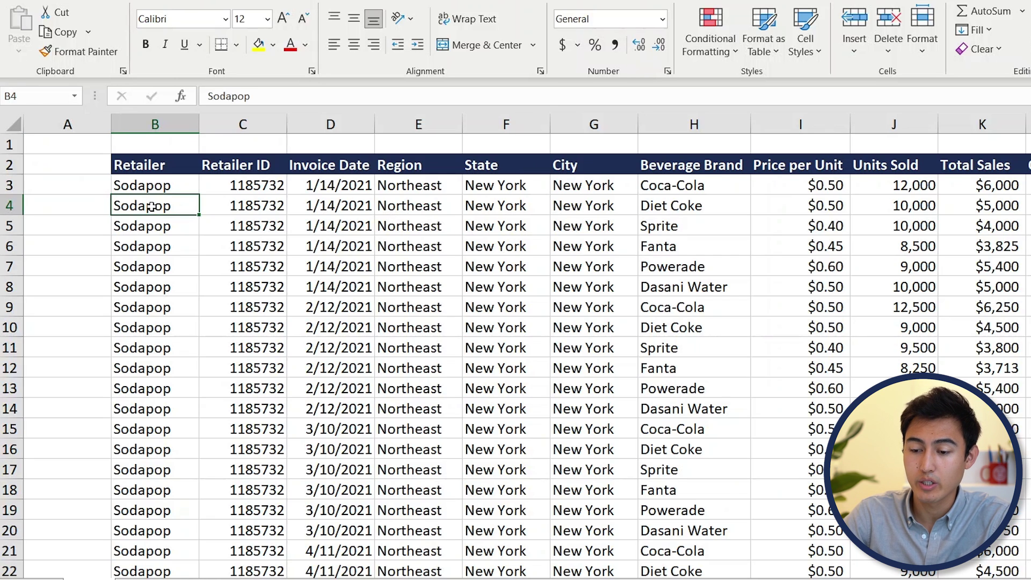
{"action": "left_click", "coordinate": [9, 205]}
{"action": "key", "text": "Left"}
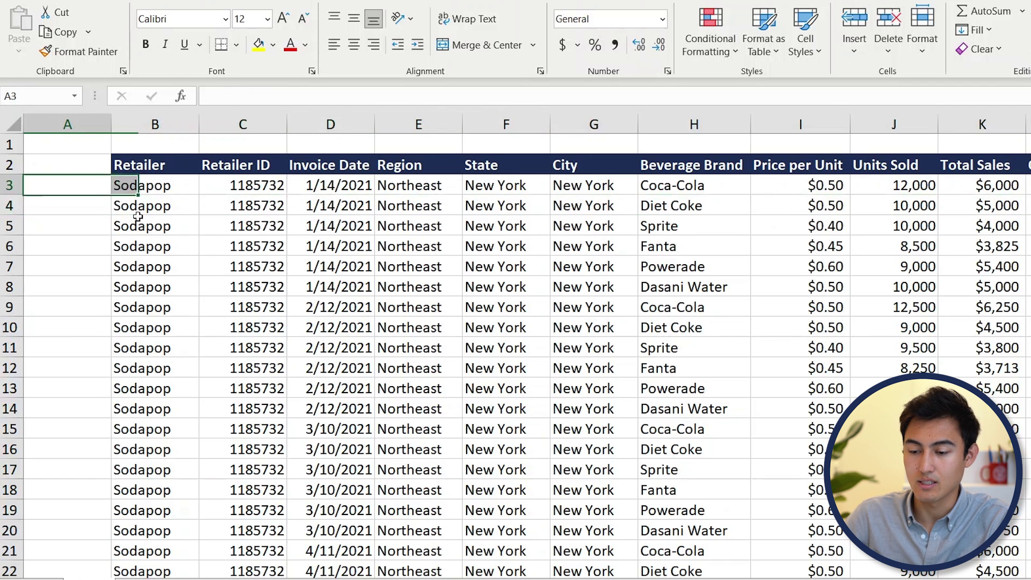
{"action": "key", "text": "shift+space"}
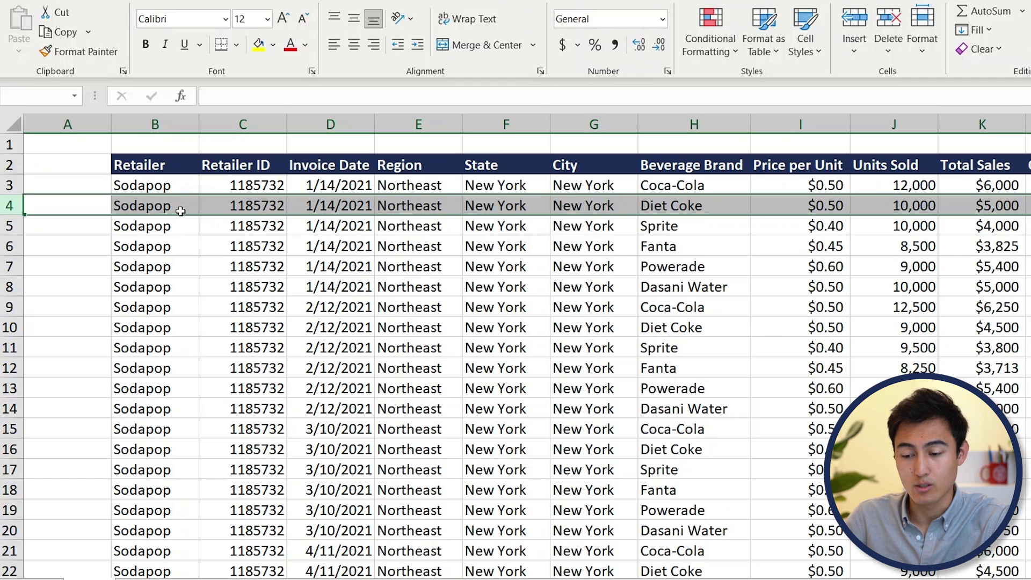
{"action": "key", "text": "ctrl+shift+plus"}
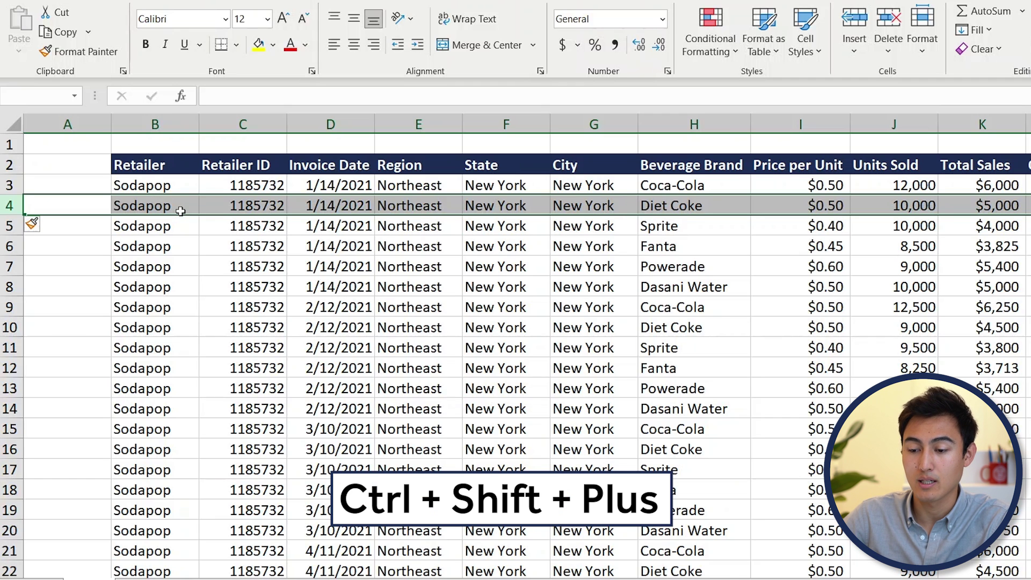
{"action": "key", "text": "ctrl+shift+plus"}
{"action": "key", "text": "ctrl+shift+plus"}
{"action": "key", "text": "ctrl+shift+plus"}
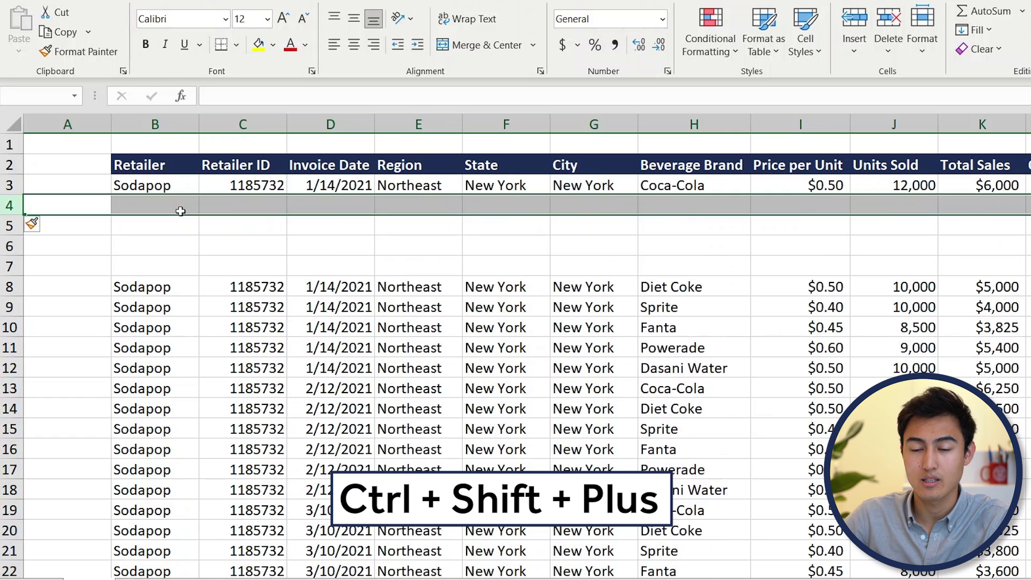
Delete the four blank rows starting at row 4.
{"action": "key", "text": "ctrl+minus"}
{"action": "key", "text": "ctrl+minus"}
{"action": "key", "text": "ctrl+minus"}
{"action": "key", "text": "ctrl+minus"}
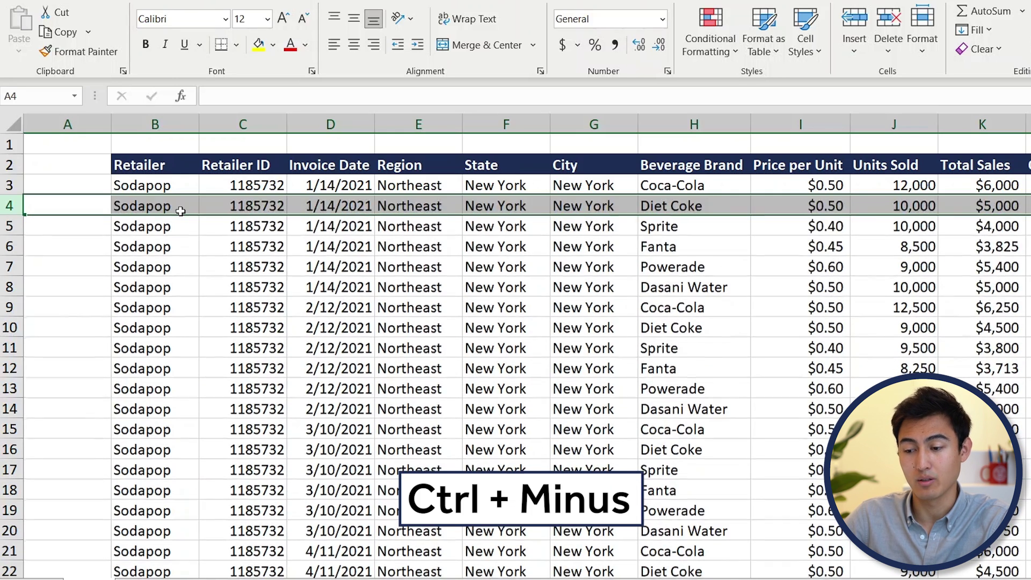
Insert three blank columns before the Retailer ID column.
{"action": "key", "text": "Right"}
{"action": "key", "text": "Right"}
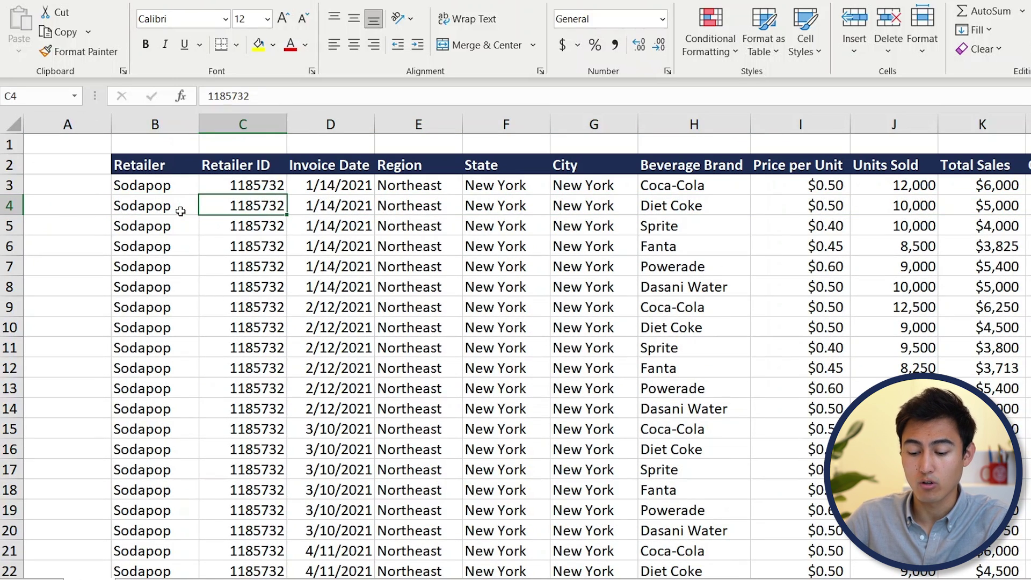
{"action": "key", "text": "ctrl+space"}
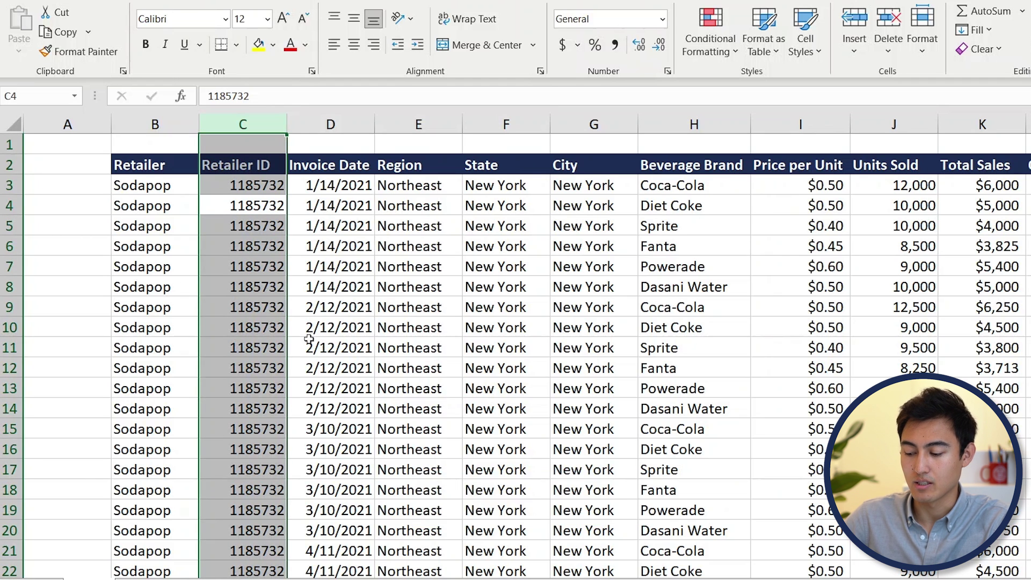
{"action": "key", "text": "ctrl+shift+plus"}
{"action": "key", "text": "ctrl+shift+plus"}
{"action": "key", "text": "ctrl+shift+plus"}
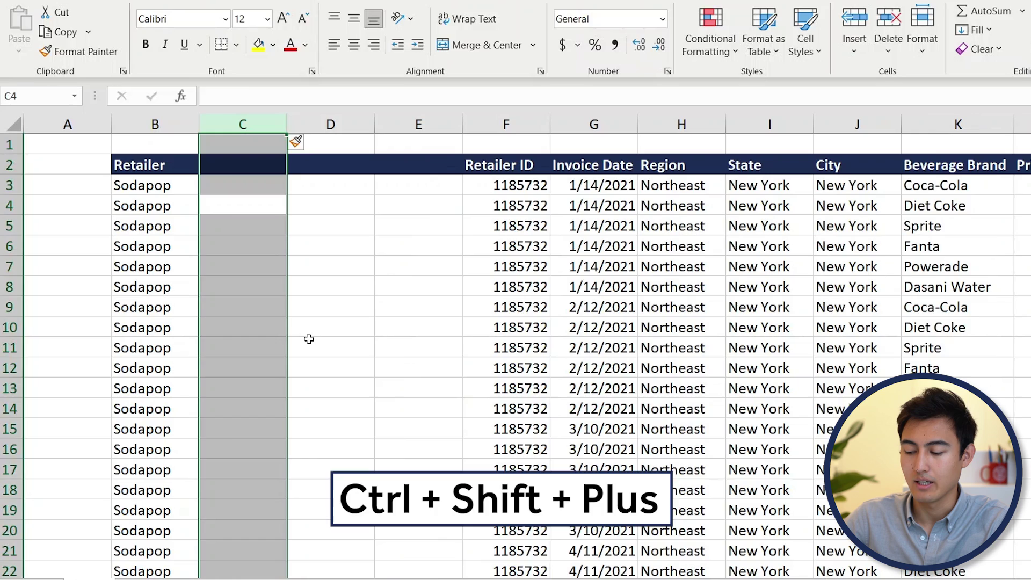
Delete the three blank columns plus the Retailer ID column, and undo the edits back to the four blank rows.
{"action": "key", "text": "ctrl+minus"}
{"action": "key", "text": "ctrl+minus"}
{"action": "key", "text": "ctrl+minus"}
{"action": "key", "text": "ctrl+minus"}
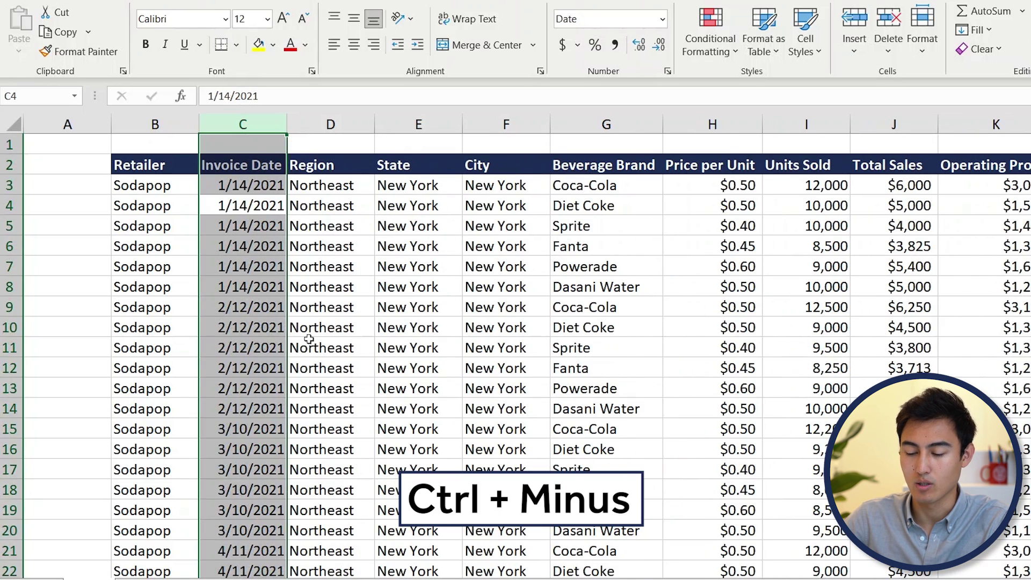
{"action": "key", "text": "ctrl+z"}
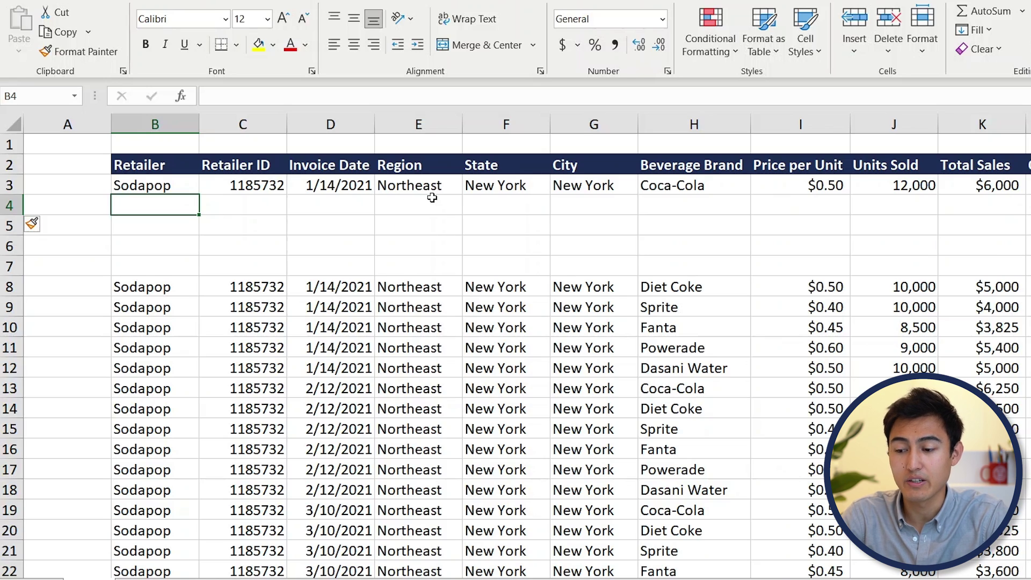
Copy the region Northeast from E3 into E4.
{"action": "left_click", "coordinate": [432, 198]}
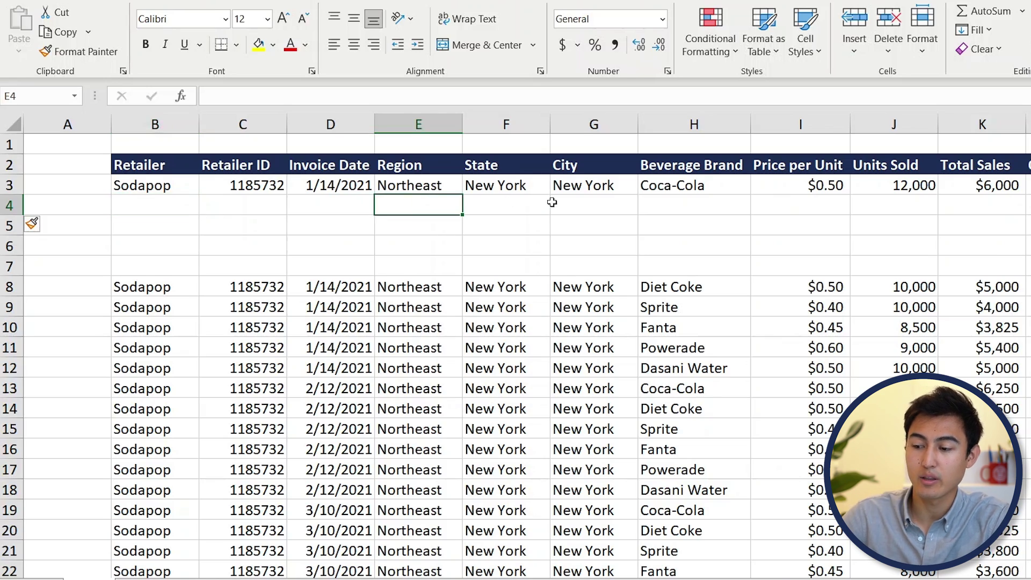
{"action": "left_click_drag", "start_coordinate": [432, 198], "coordinate": [552, 202]}
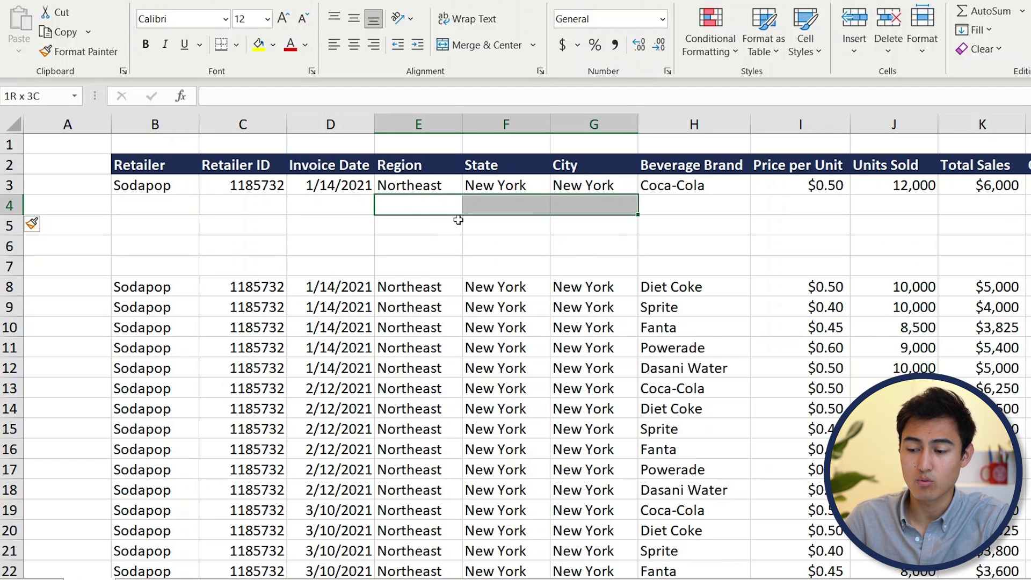
{"action": "left_click", "coordinate": [409, 177]}
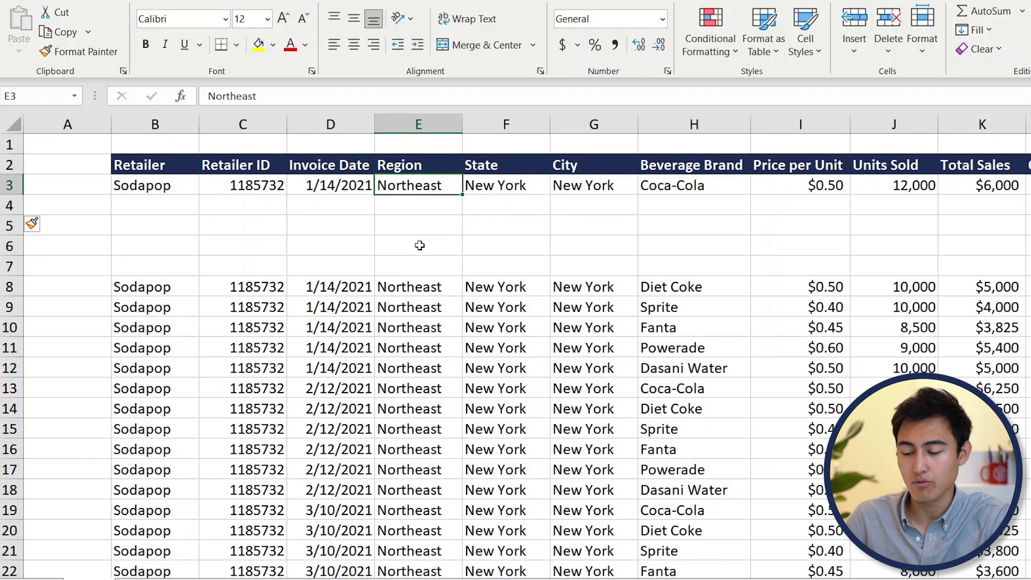
{"action": "key", "text": "ctrl+c"}
{"action": "key", "text": "Down"}
{"action": "key", "text": "ctrl+v"}
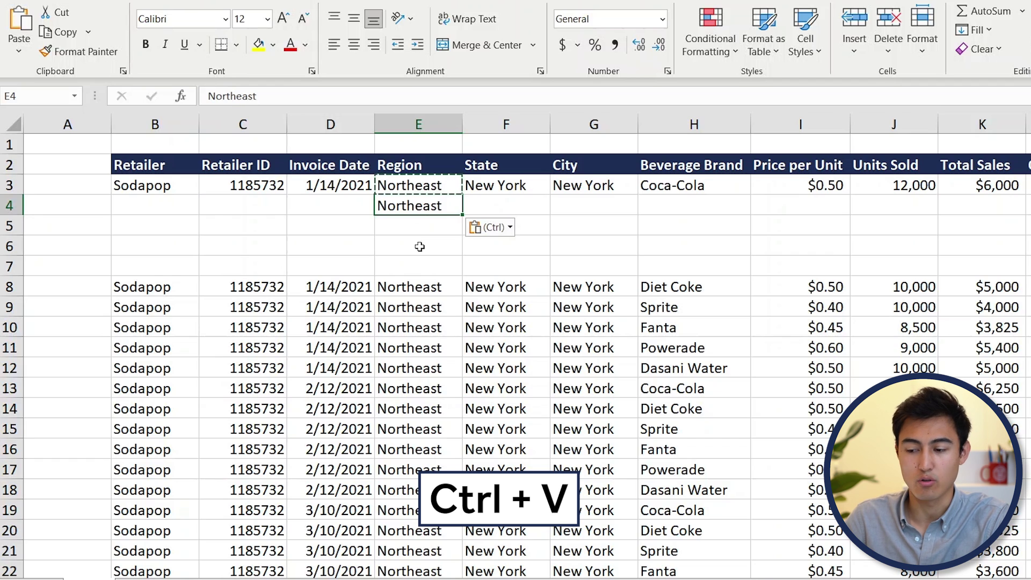
Fill the region Northeast down into E5 and E6.
{"action": "key", "text": "Down"}
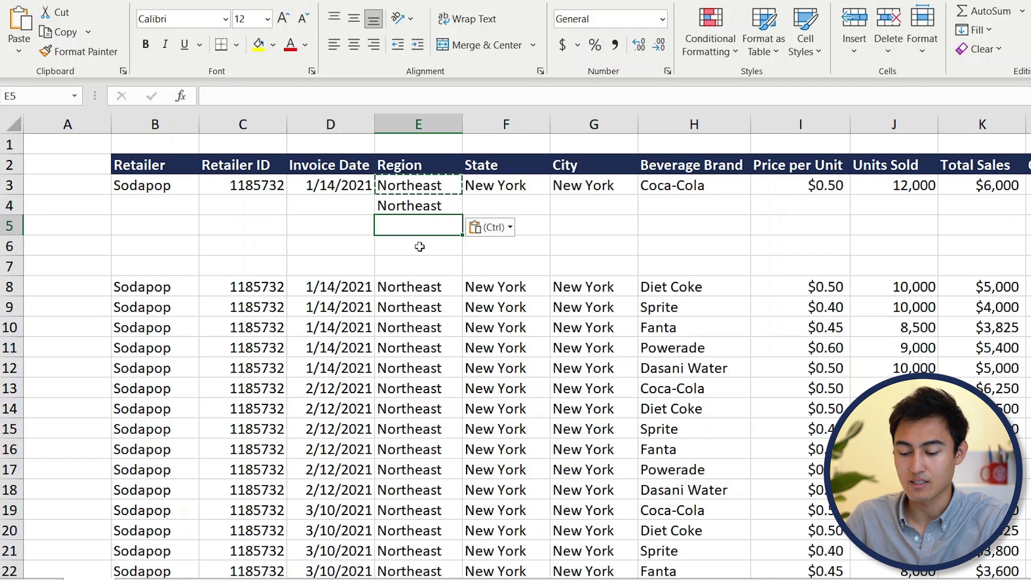
{"action": "key", "text": "ctrl+d"}
{"action": "key", "text": "Down"}
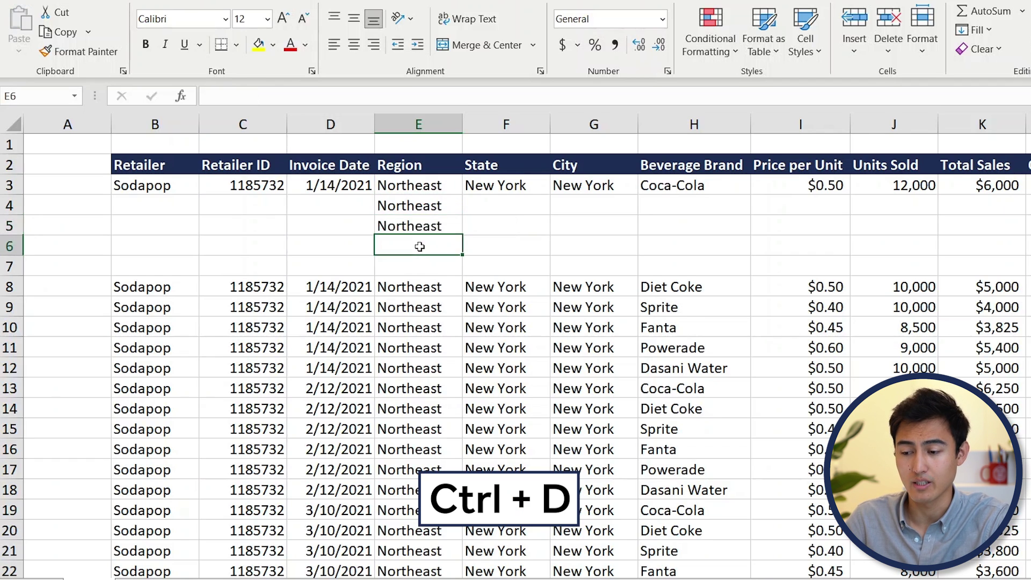
{"action": "key", "text": "ctrl+d"}
Fill the state New York down from F3 into F4 and F5.
{"action": "key", "text": "Right"}
{"action": "key", "text": "Up"}
{"action": "key", "text": "Up"}
{"action": "key", "text": "ctrl+d"}
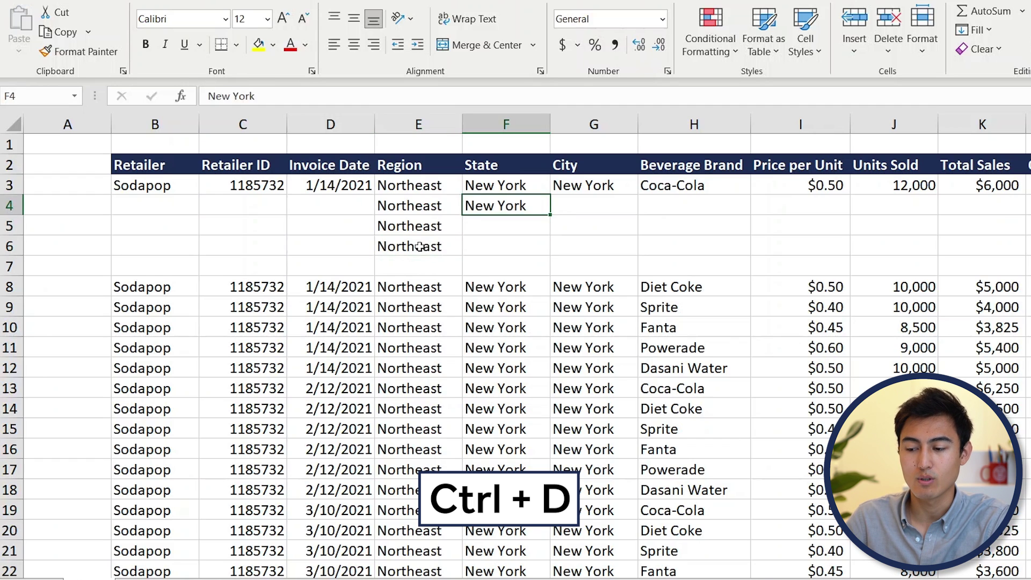
{"action": "key", "text": "Down"}
{"action": "key", "text": "ctrl+d"}
{"action": "key", "text": "Down"}
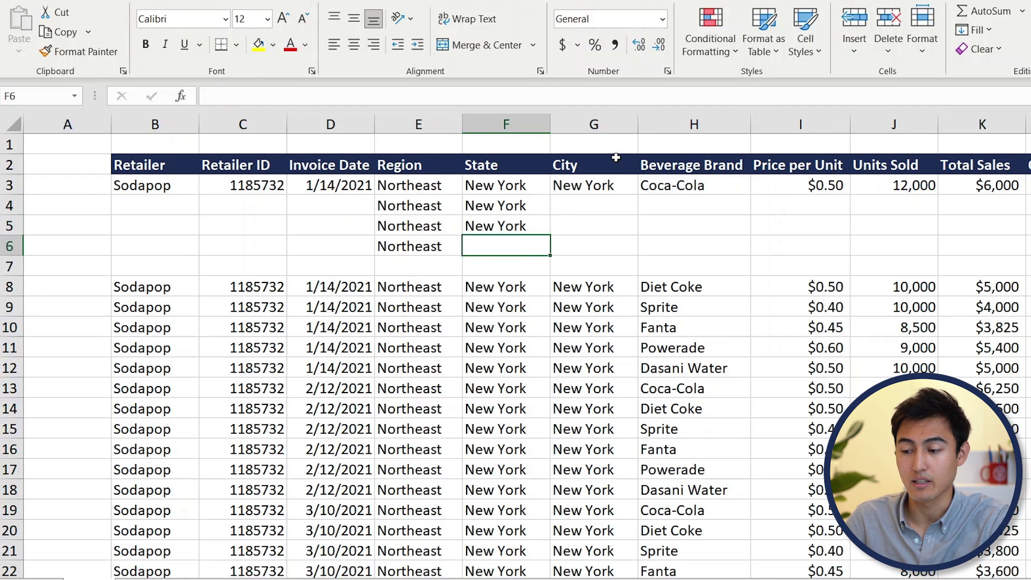
Fill the city New York down from G3 into G4.
{"action": "key", "text": "Right"}
{"action": "key", "text": "Up"}
{"action": "key", "text": "Up"}
{"action": "key", "text": "ctrl+d"}
Fill New York rightward from G4 into H4, I4 and J4.
{"action": "key", "text": "Right"}
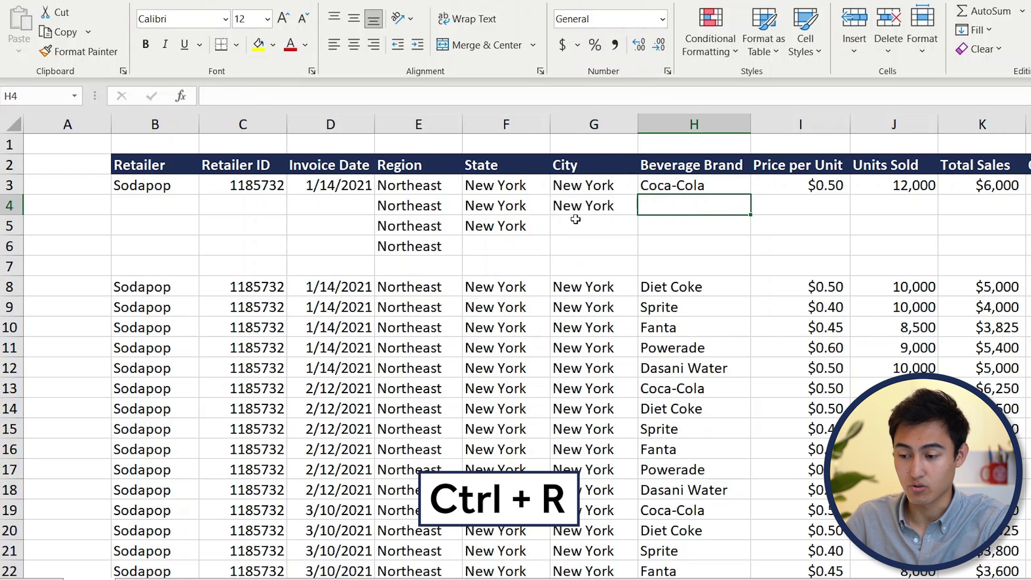
{"action": "key", "text": "ctrl+r"}
{"action": "key", "text": "Right"}
{"action": "key", "text": "ctrl+r"}
{"action": "key", "text": "Right"}
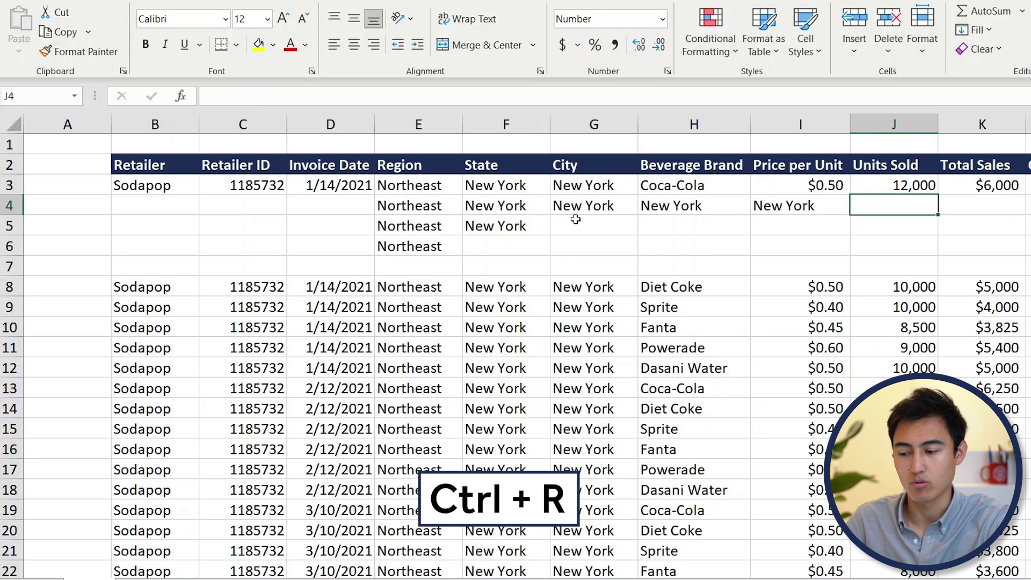
{"action": "key", "text": "ctrl+r"}
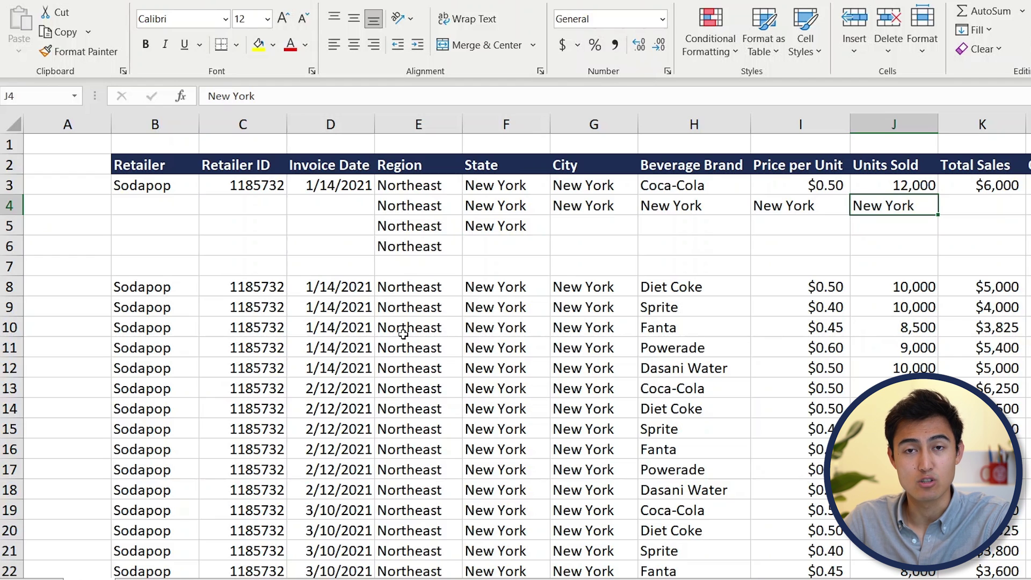
Switch to the next worksheet in the workbook.
{"action": "key", "text": "ctrl+Page_Down"}
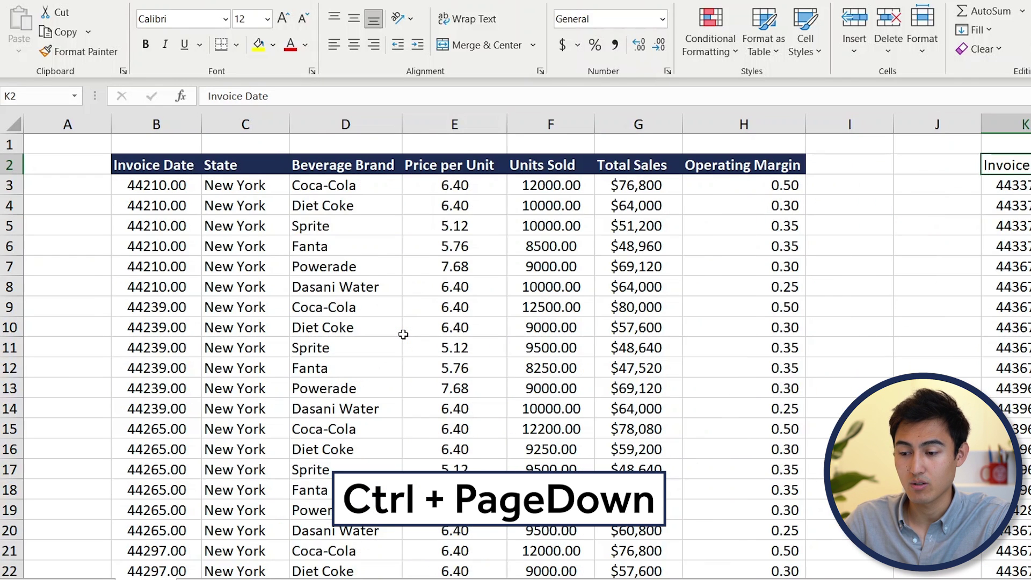
Switch forward one worksheet and back through the workbook, returning to the sheet with the New York beverage sales table.
{"action": "key", "text": "ctrl+Page_Down"}
{"action": "key", "text": "ctrl+Page_Up"}
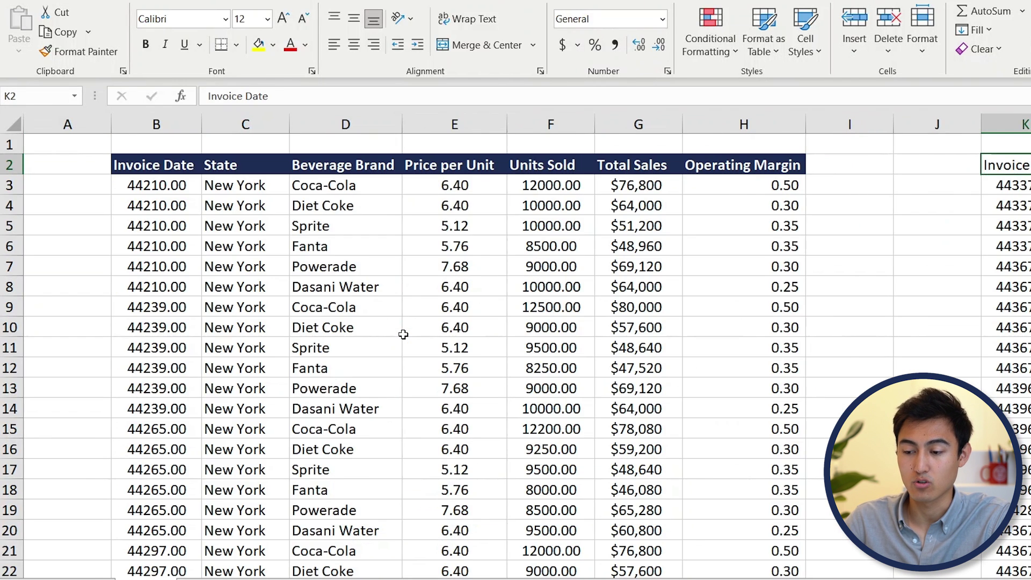
{"action": "key", "text": "ctrl+Page_Up"}
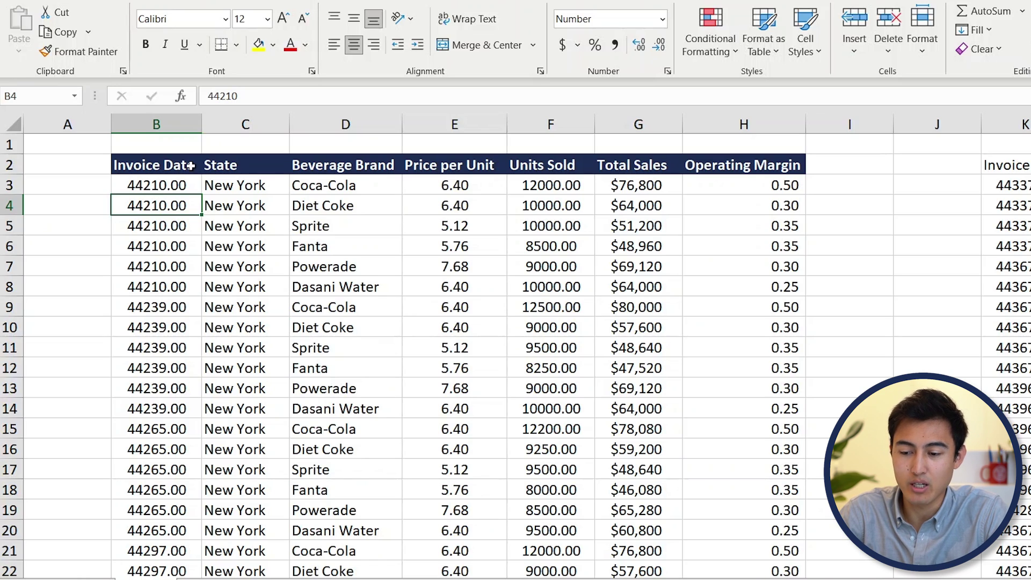
Select all Invoice Date values in the New York table, from B3 down to B22.
{"action": "left_click", "coordinate": [151, 327]}
{"action": "left_click", "coordinate": [149, 183]}
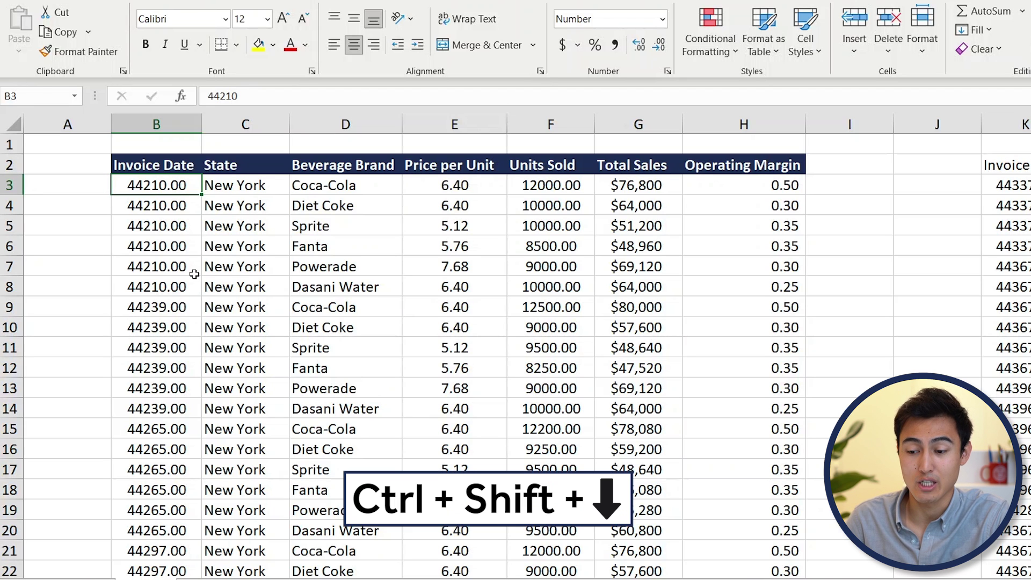
{"action": "key", "text": "ctrl+shift+Down"}
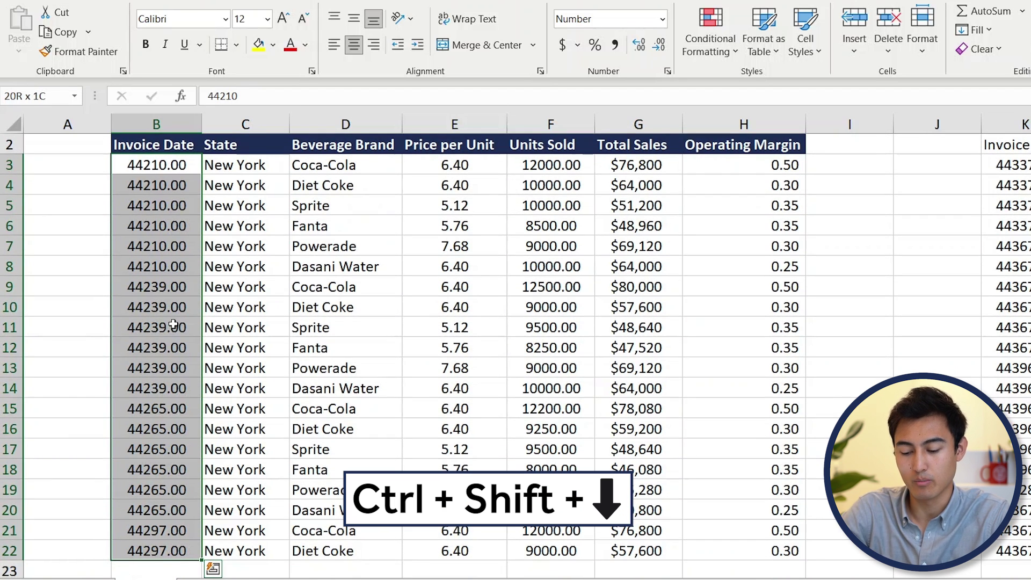
Open the cell formatting options for the selected invoice dates and choose the Date category with type *3/14/2012.
{"action": "key", "text": "ctrl+1"}
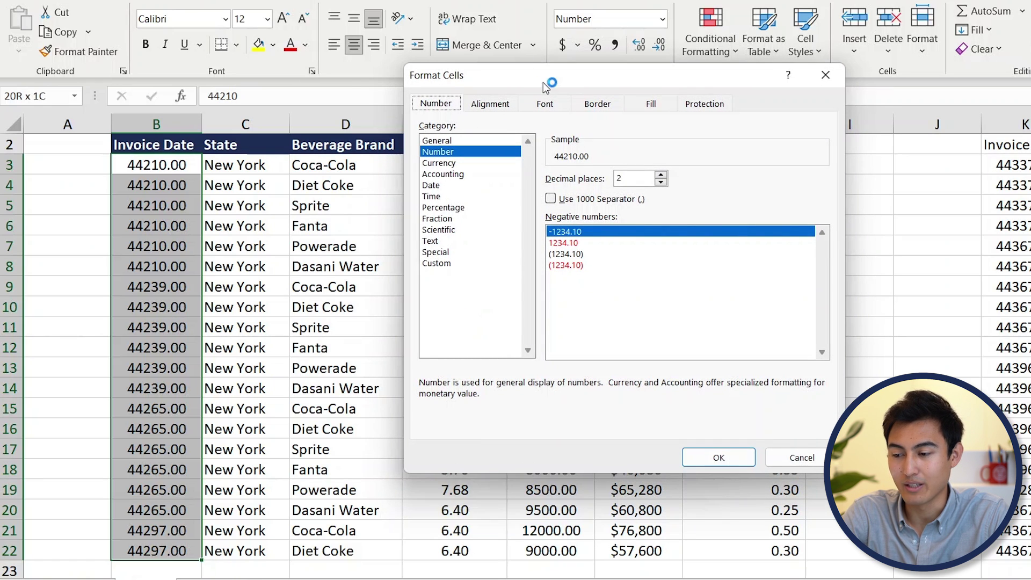
{"action": "left_click_drag", "start_coordinate": [541, 79], "coordinate": [460, 104]}
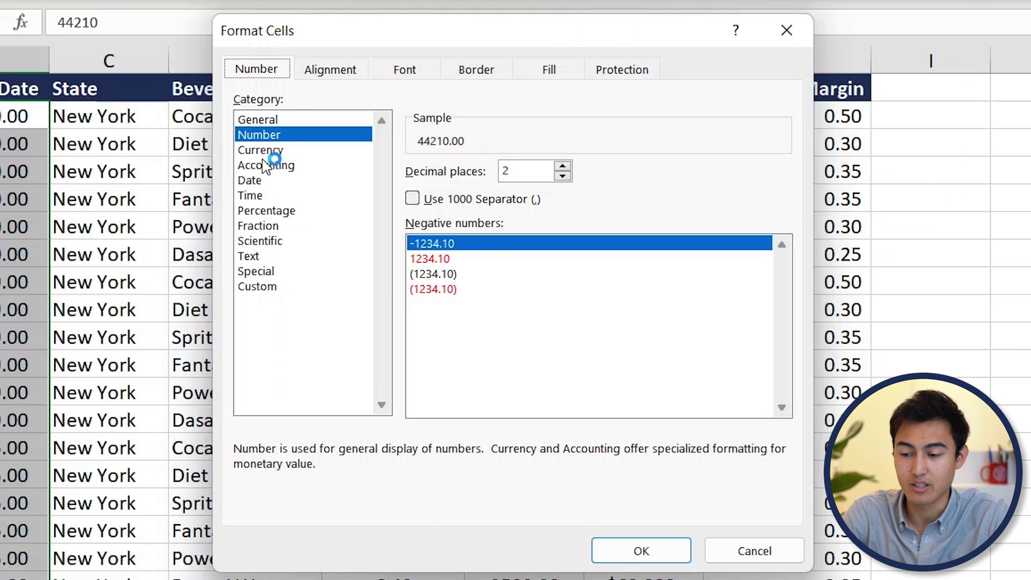
{"action": "left_click", "coordinate": [272, 152]}
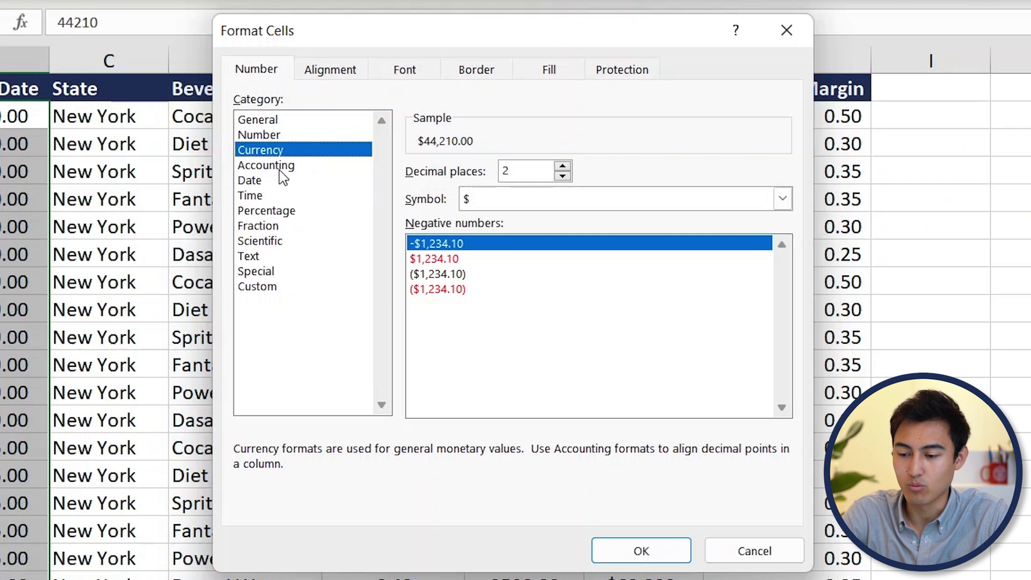
{"action": "left_click", "coordinate": [278, 166]}
{"action": "left_click", "coordinate": [282, 191]}
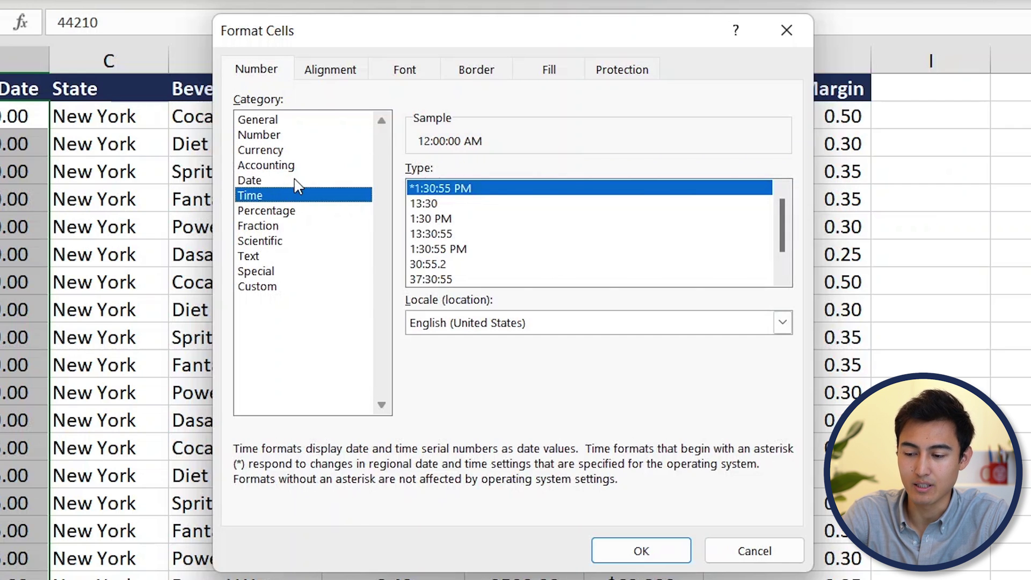
{"action": "left_click", "coordinate": [295, 181]}
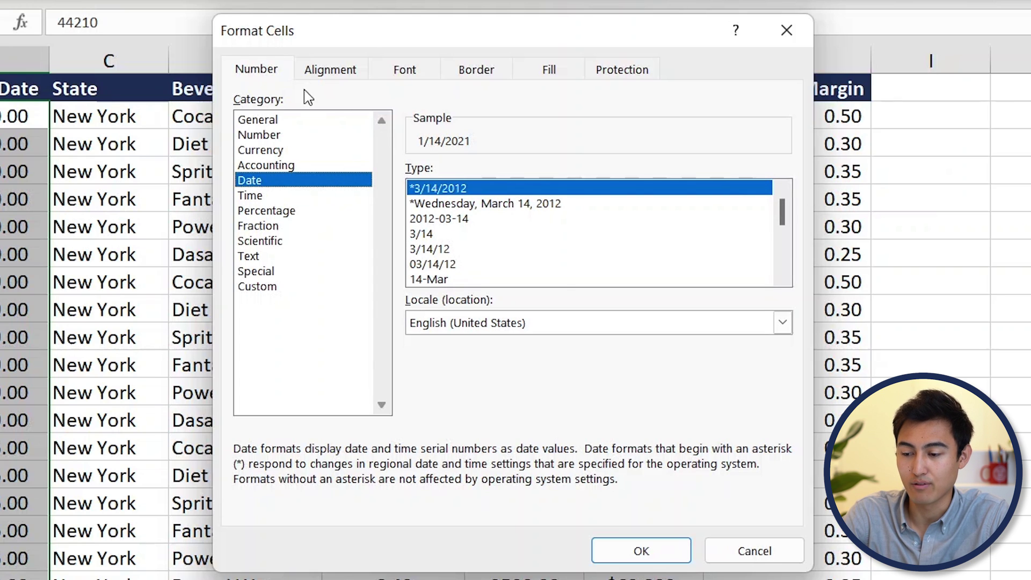
Apply the chosen Date format after reviewing the alignment, font and border options, and undo that formatting.
{"action": "left_click", "coordinate": [355, 74]}
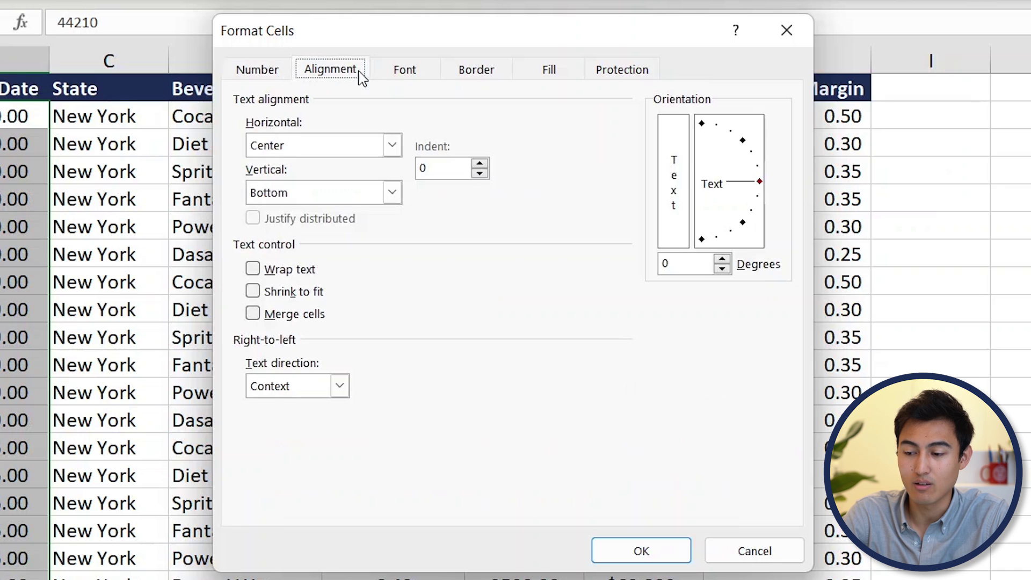
{"action": "left_click", "coordinate": [396, 73]}
{"action": "left_click", "coordinate": [453, 74]}
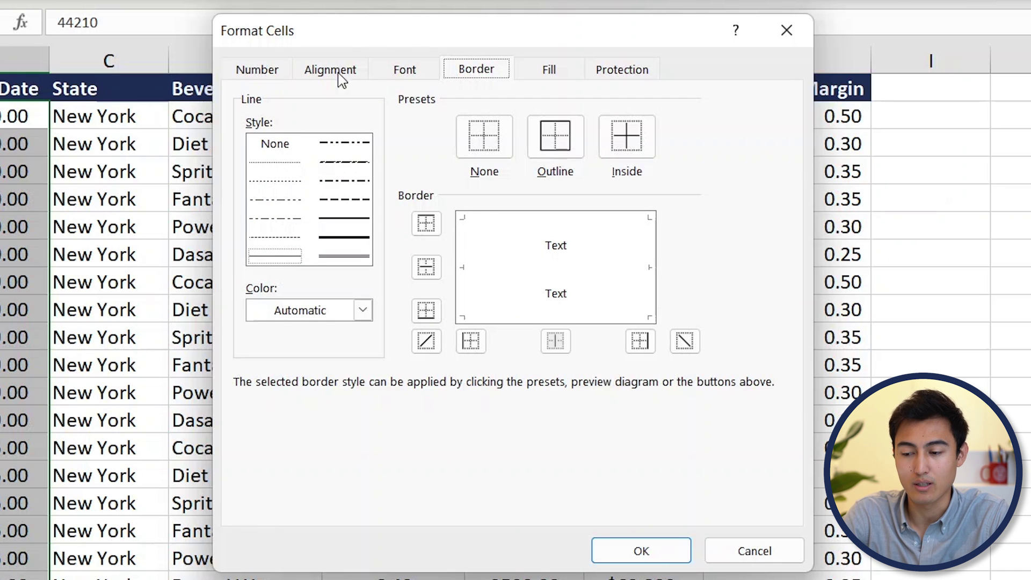
{"action": "left_click", "coordinate": [248, 74]}
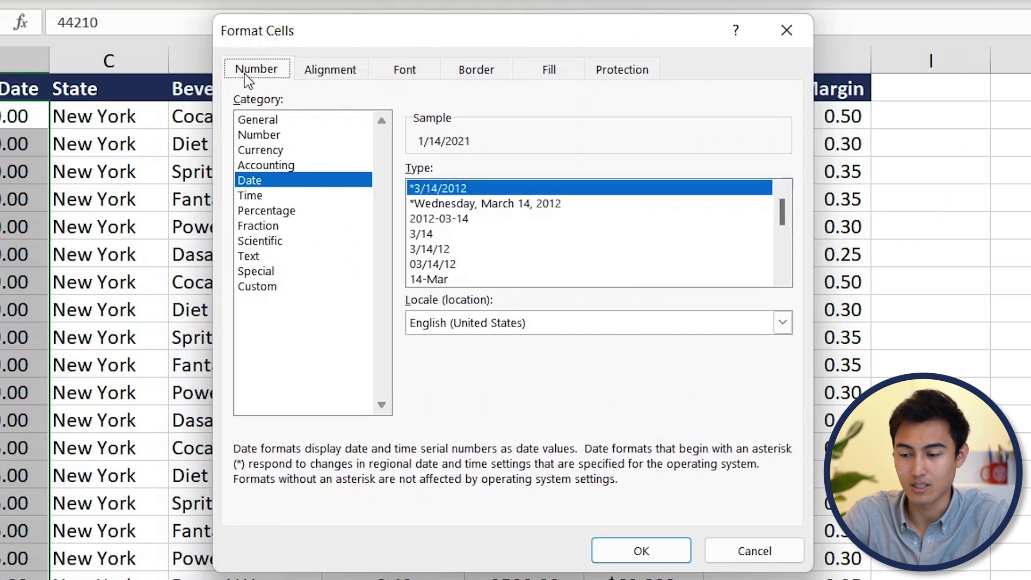
{"action": "left_click", "coordinate": [634, 552]}
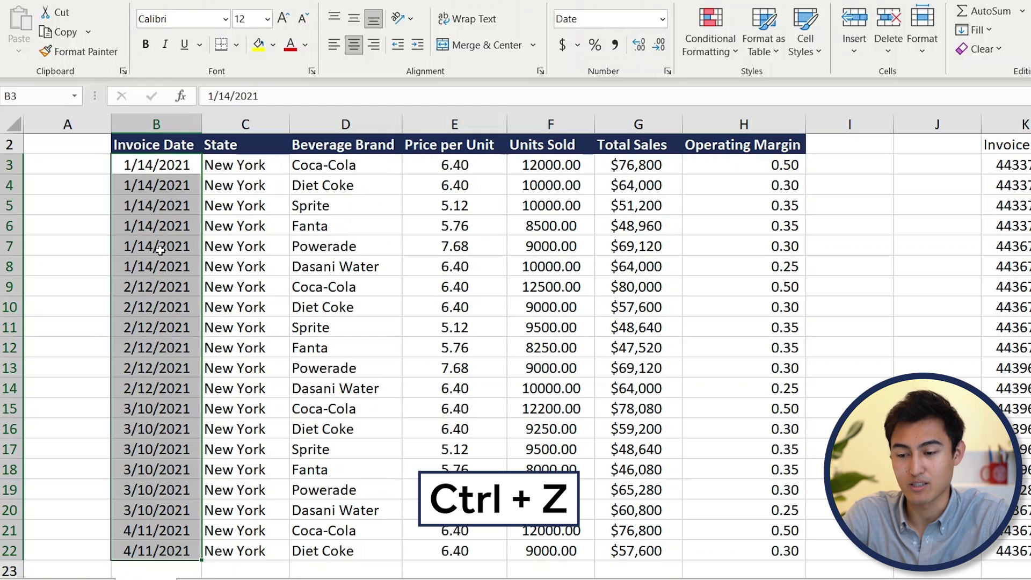
{"action": "key", "text": "ctrl+z"}
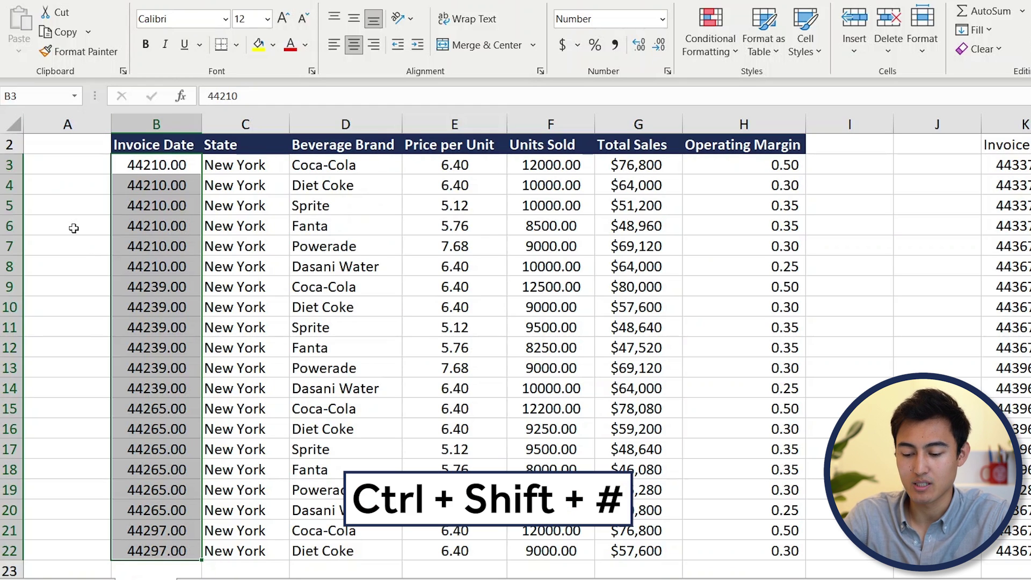
Format the selected invoice dates as day-month-year, in the style 14-Jan-21.
{"action": "key", "text": "ctrl+shift+3"}
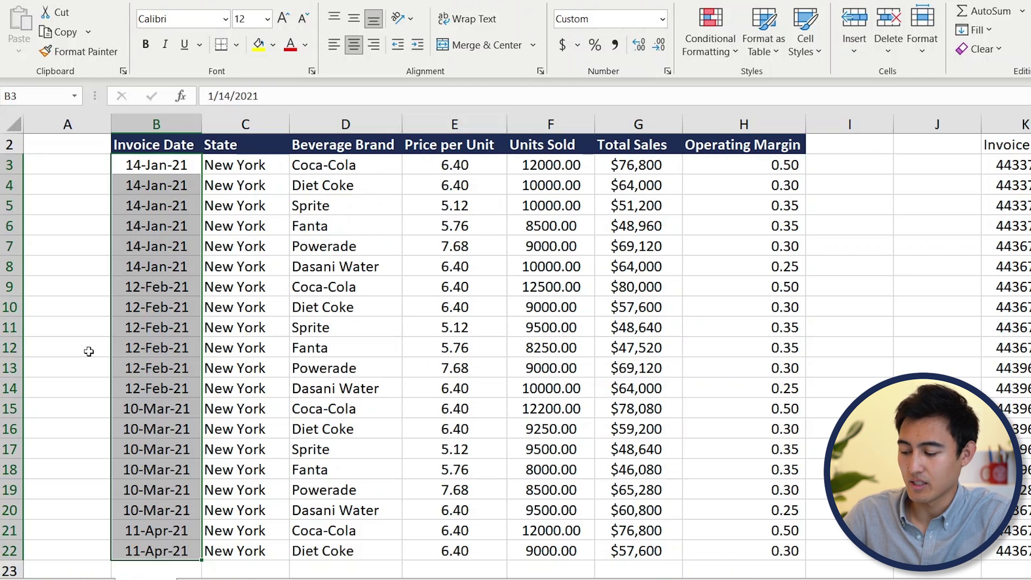
Format the Price per Unit values in E3:E22 as dollar currency with two decimals.
{"action": "key", "text": "Right"}
{"action": "key", "text": "Right"}
{"action": "key", "text": "Right"}
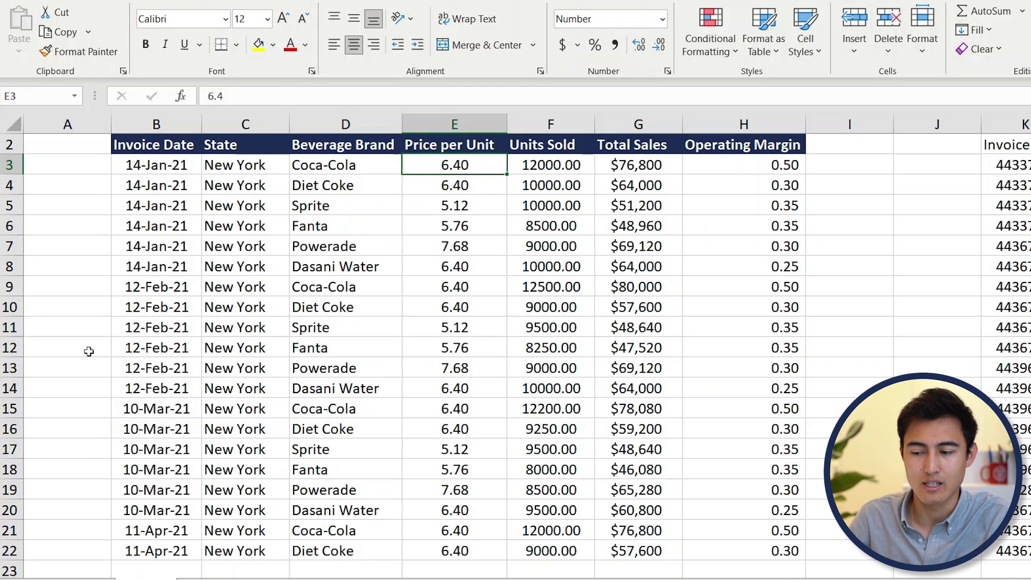
{"action": "key", "text": "ctrl+shift+Down"}
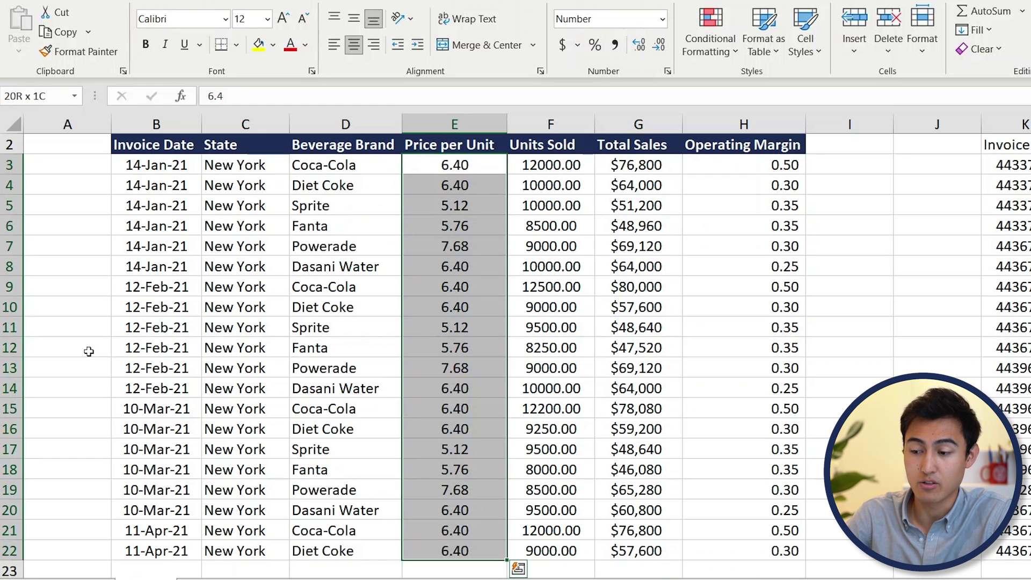
{"action": "key", "text": "ctrl+shift+4"}
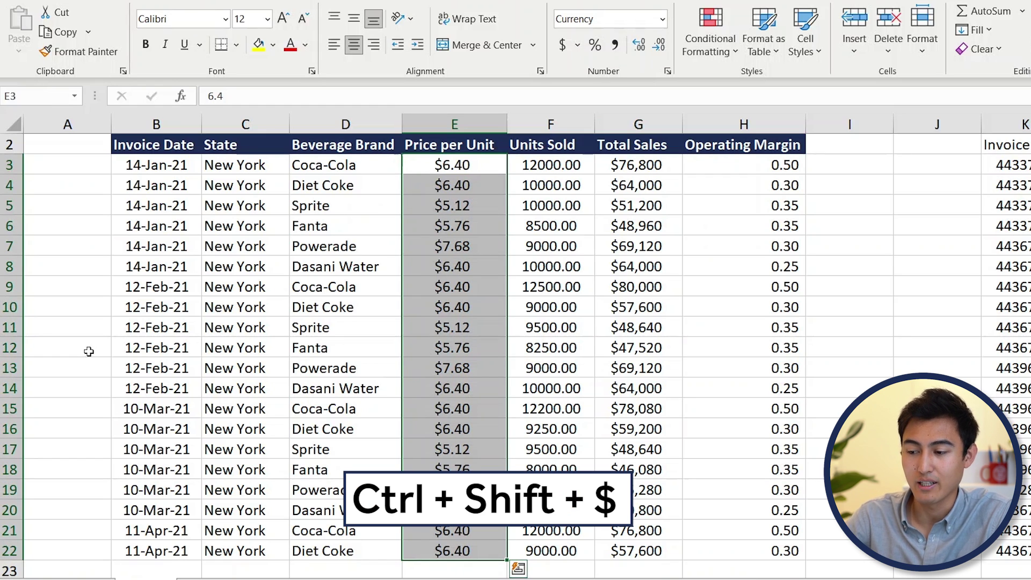
Format the Units Sold values in F3:F22 as numbers with a thousands separator and two decimals.
{"action": "key", "text": "Right"}
{"action": "key", "text": "ctrl+shift+Down"}
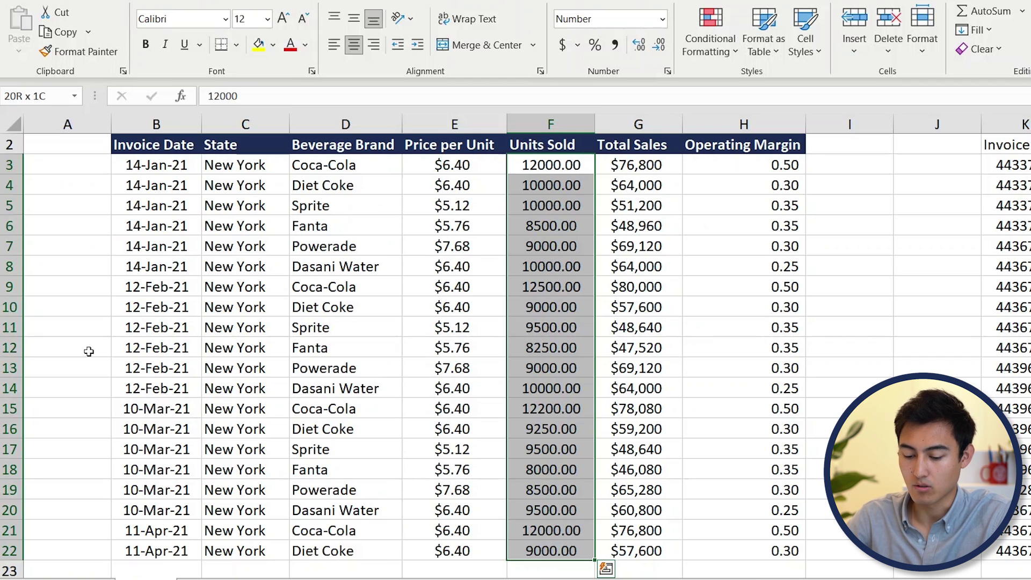
{"action": "key", "text": "ctrl+shift+1"}
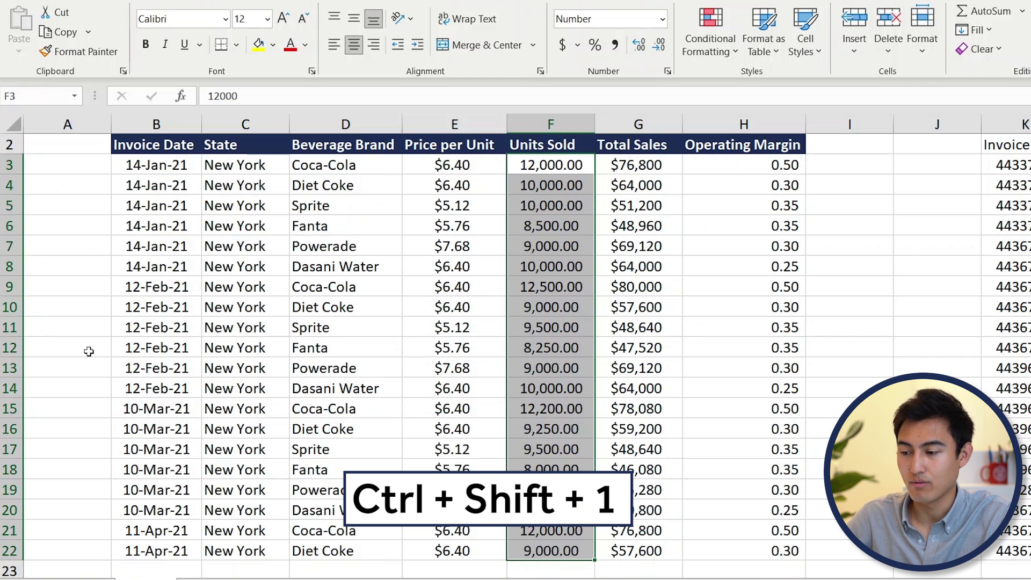
Format the Operating Margin values in H3:H22 as percentages without decimals.
{"action": "key", "text": "Right"}
{"action": "key", "text": "Right"}
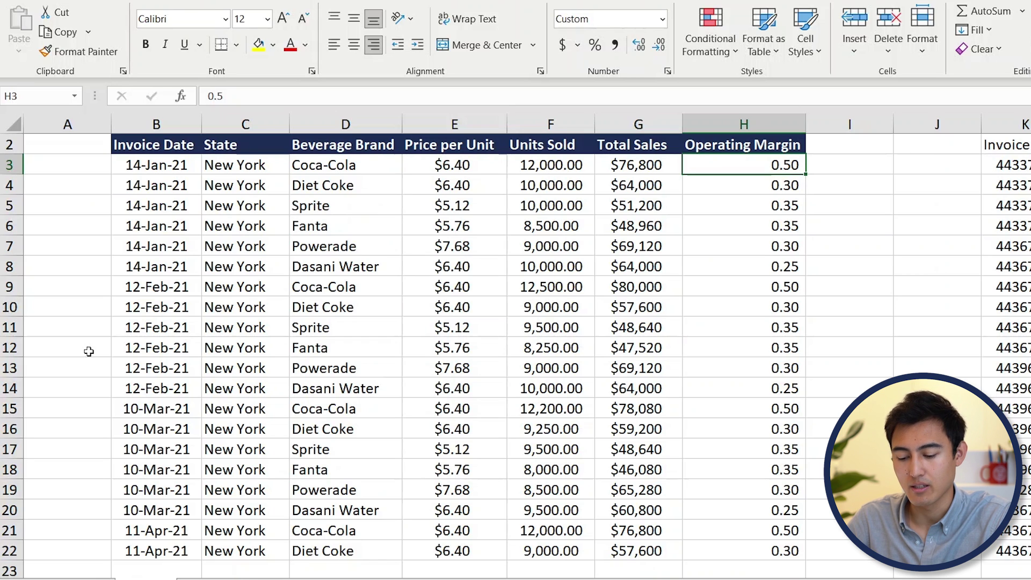
{"action": "key", "text": "ctrl+shift+Down"}
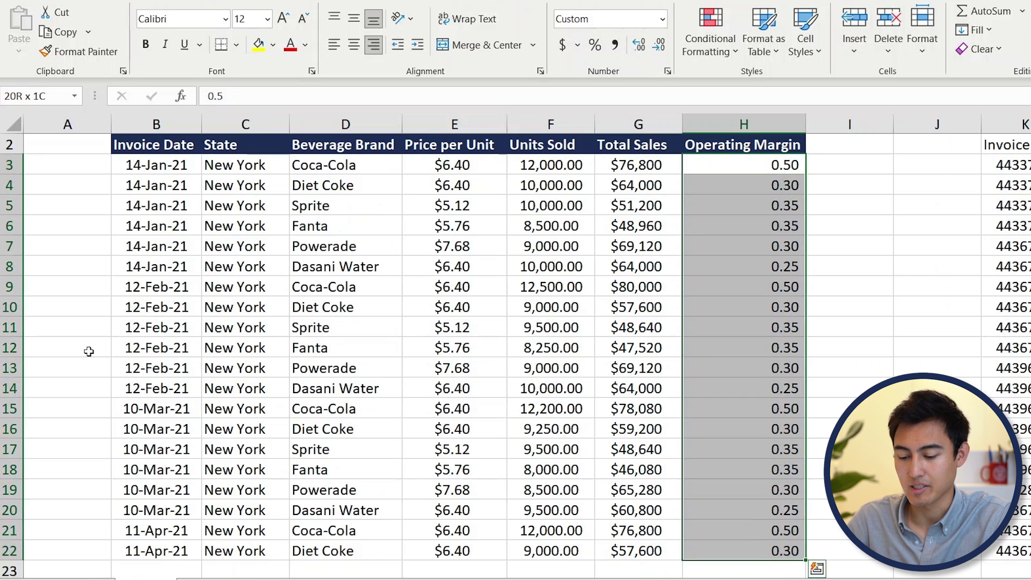
{"action": "key", "text": "ctrl+shift+5"}
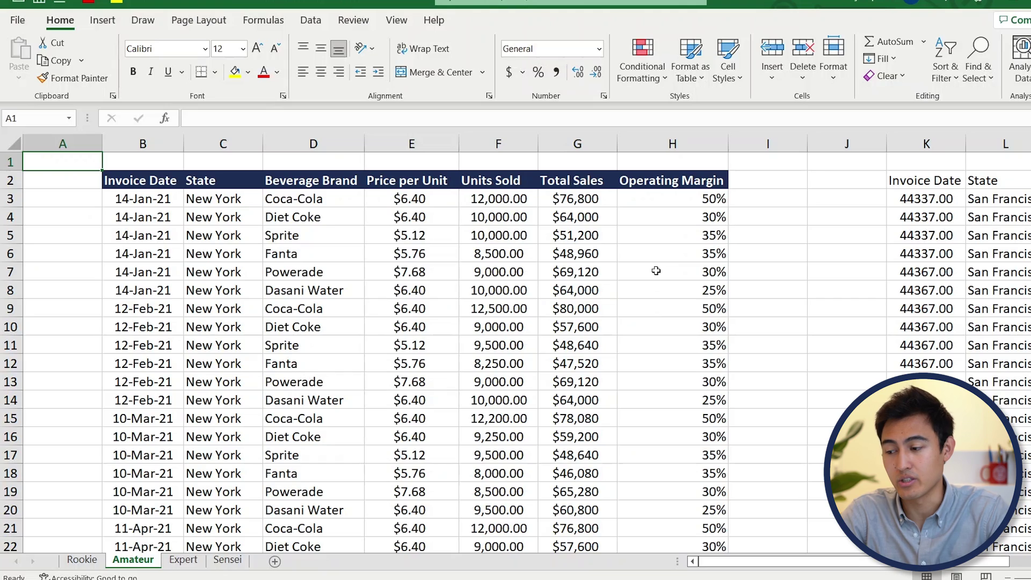
Copy the entire formatted New York table, B2:H22, after comparing it with the unformatted San Francisco table.
{"action": "scroll", "coordinate": [888, 221], "scroll_direction": "right", "scroll_amount": 6}
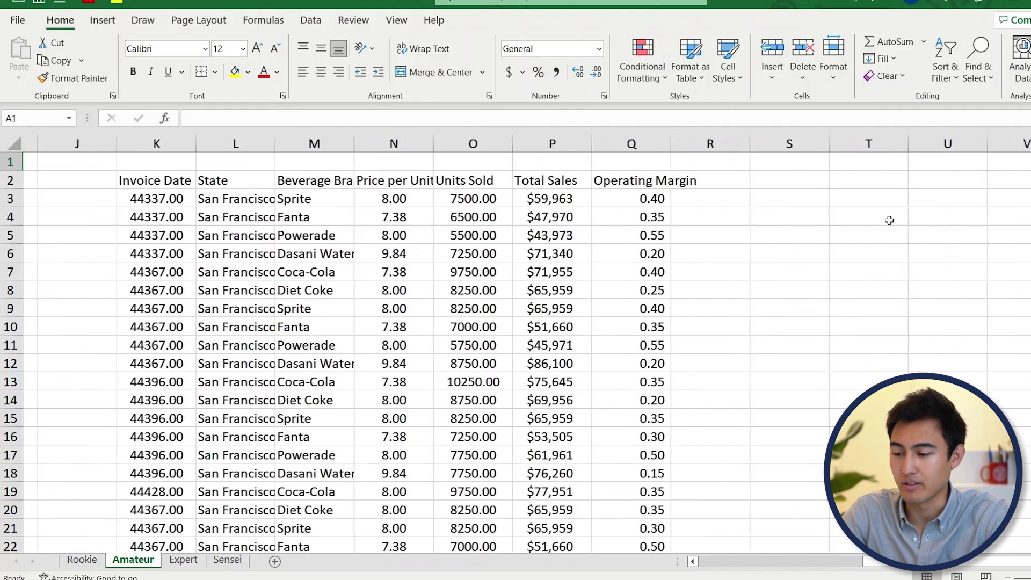
{"action": "scroll", "coordinate": [887, 219], "scroll_direction": "left", "scroll_amount": 6}
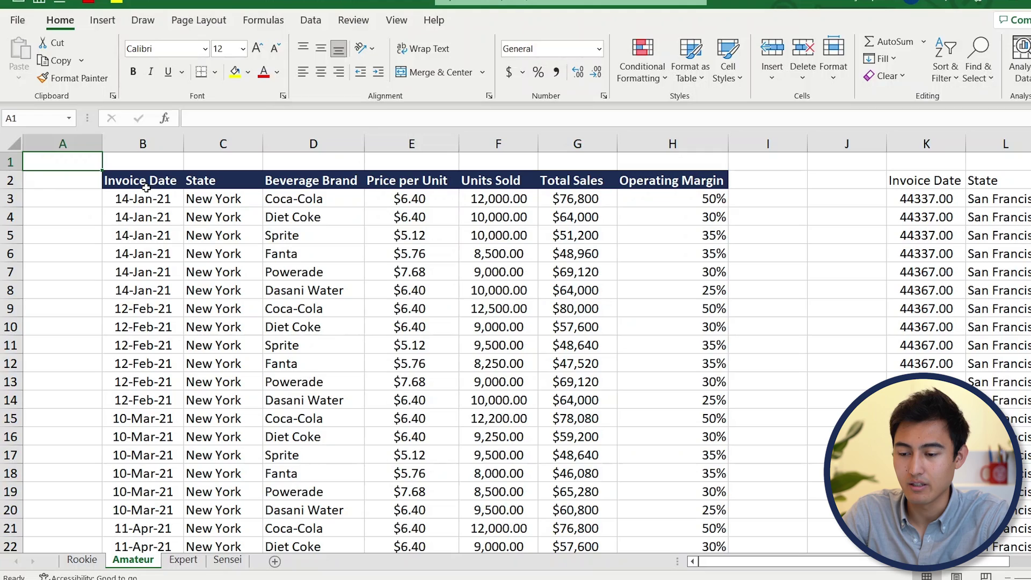
{"action": "left_click", "coordinate": [446, 294]}
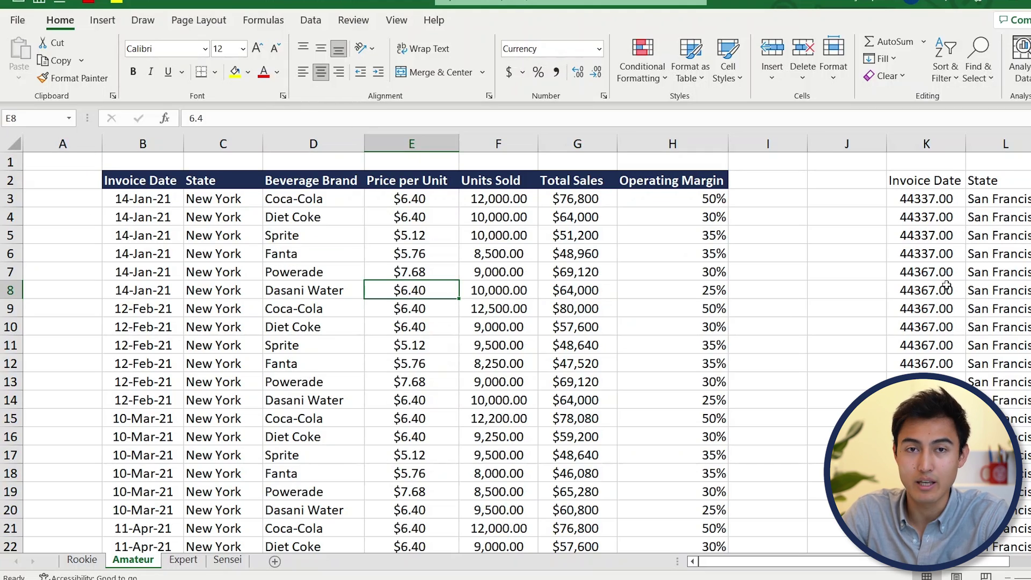
{"action": "scroll", "coordinate": [946, 285], "scroll_direction": "right", "scroll_amount": 10}
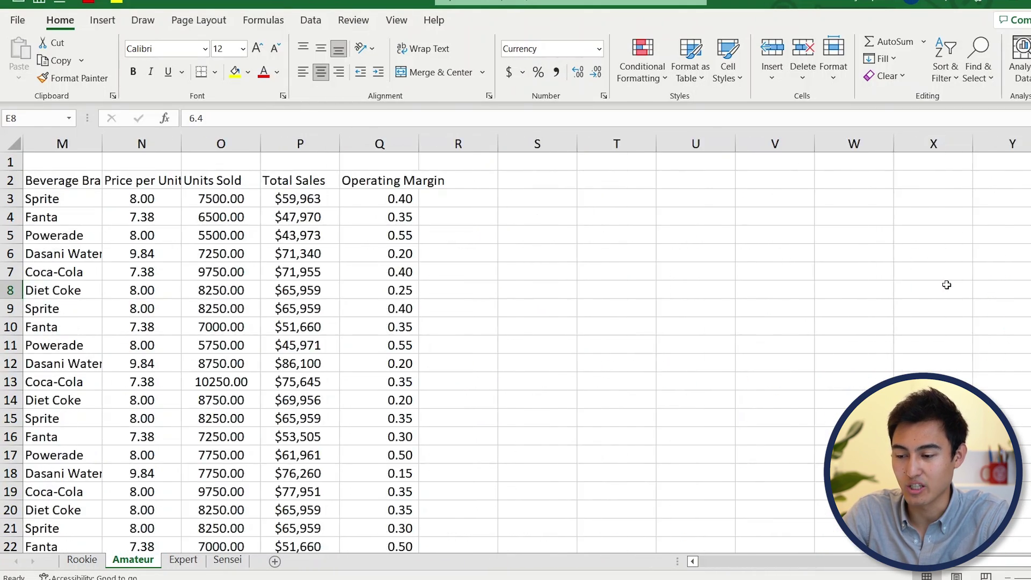
{"action": "scroll", "coordinate": [947, 284], "scroll_direction": "left", "scroll_amount": 10}
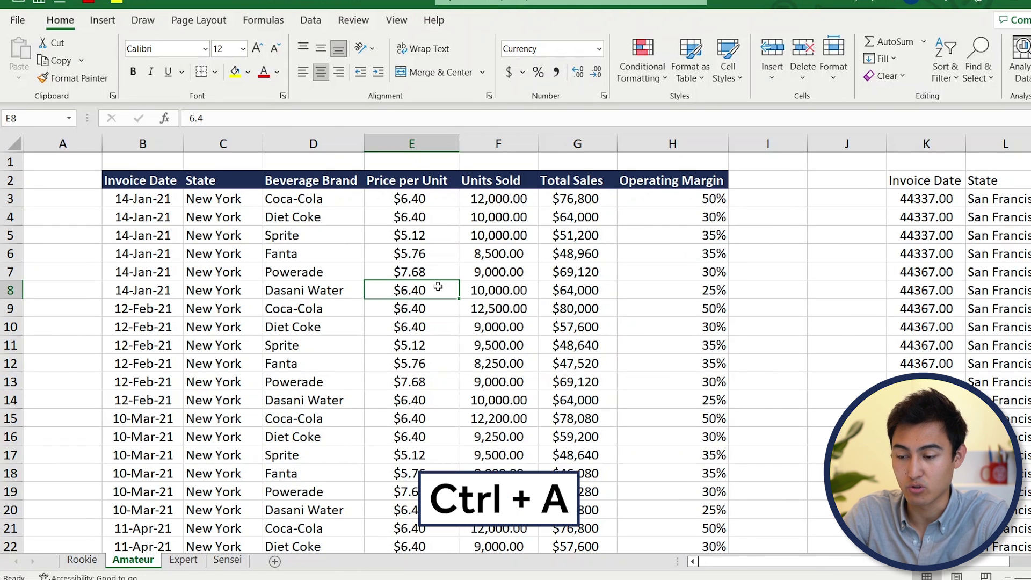
{"action": "key", "text": "ctrl+a"}
{"action": "key", "text": "ctrl+c"}
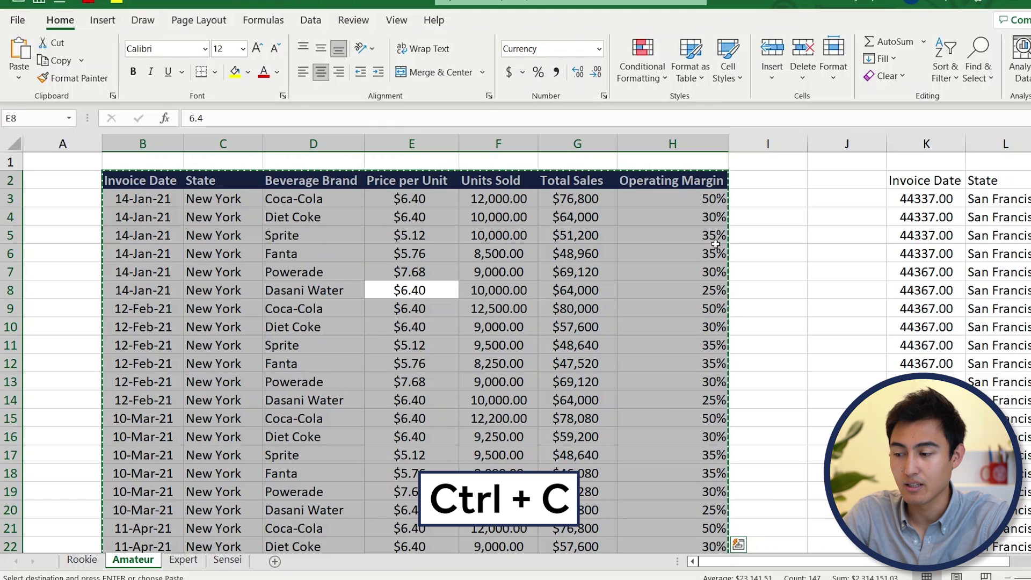
Paste only the formats of the copied table onto the San Francisco table starting at K2, using Paste Special.
{"action": "left_click", "coordinate": [905, 186]}
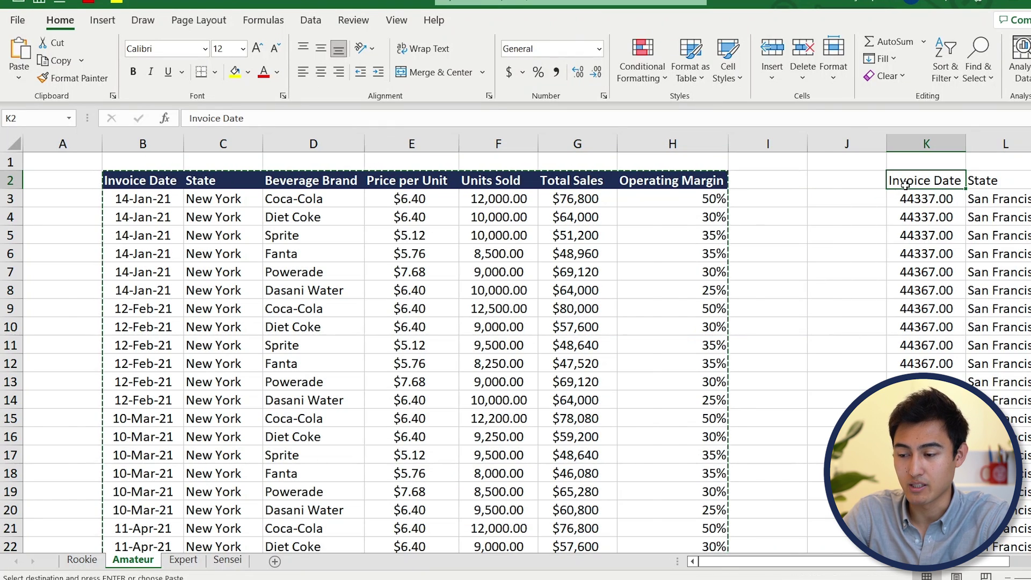
{"action": "scroll", "coordinate": [905, 186], "scroll_direction": "right", "scroll_amount": 5}
{"action": "scroll", "coordinate": [906, 186], "scroll_direction": "right", "scroll_amount": 1}
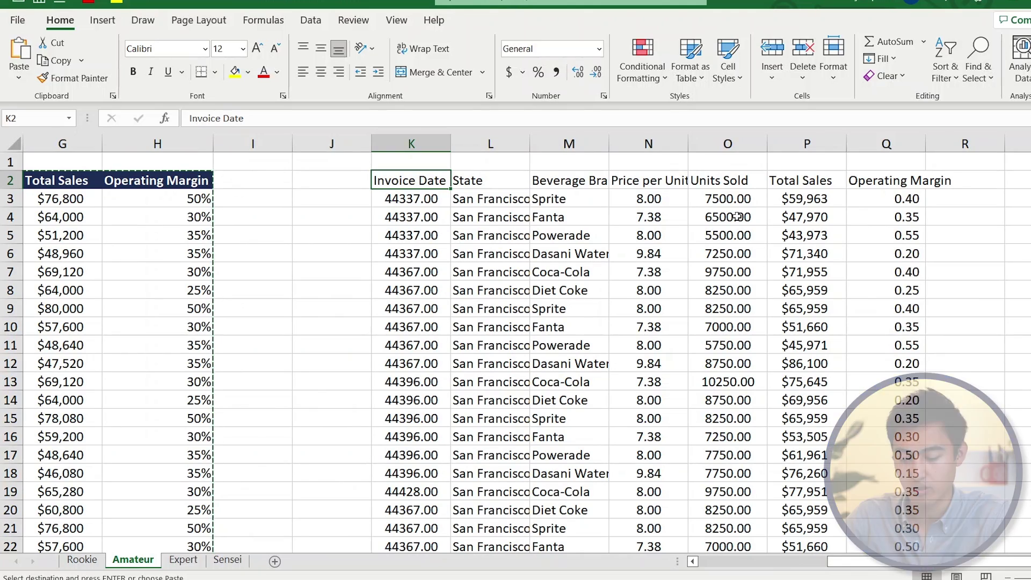
{"action": "key", "text": "ctrl+alt+v"}
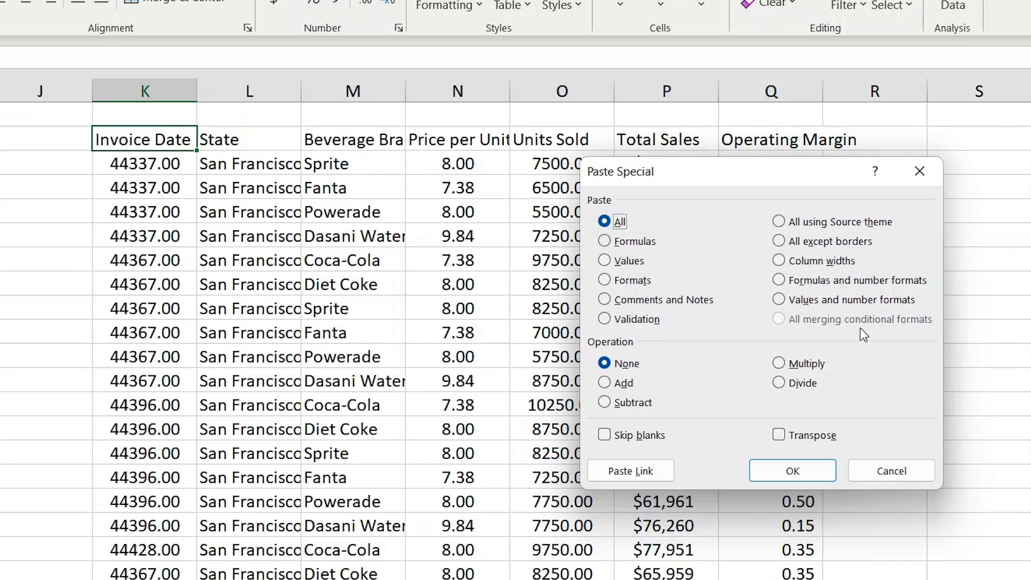
{"action": "left_click", "coordinate": [641, 285]}
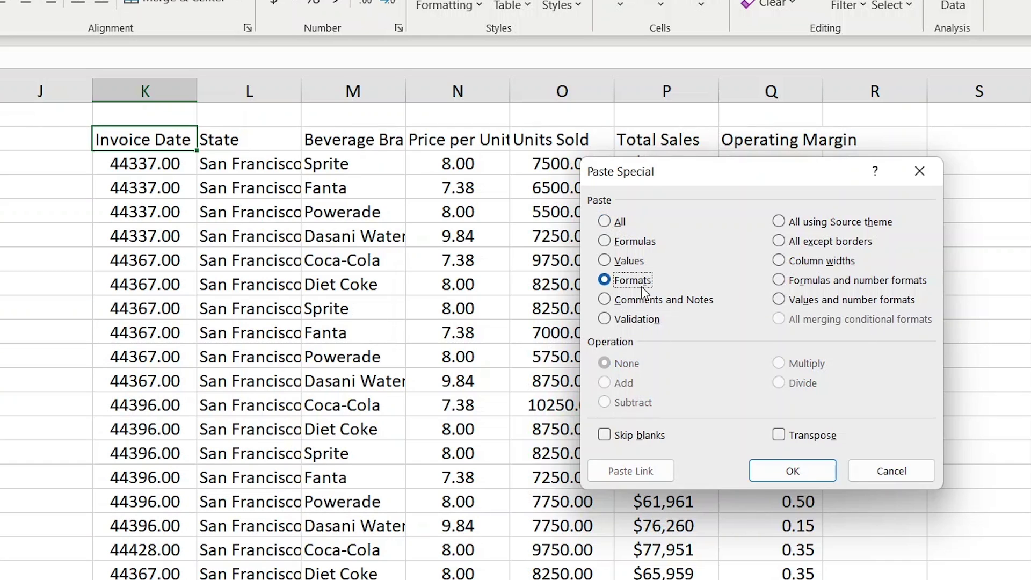
{"action": "left_click", "coordinate": [792, 471]}
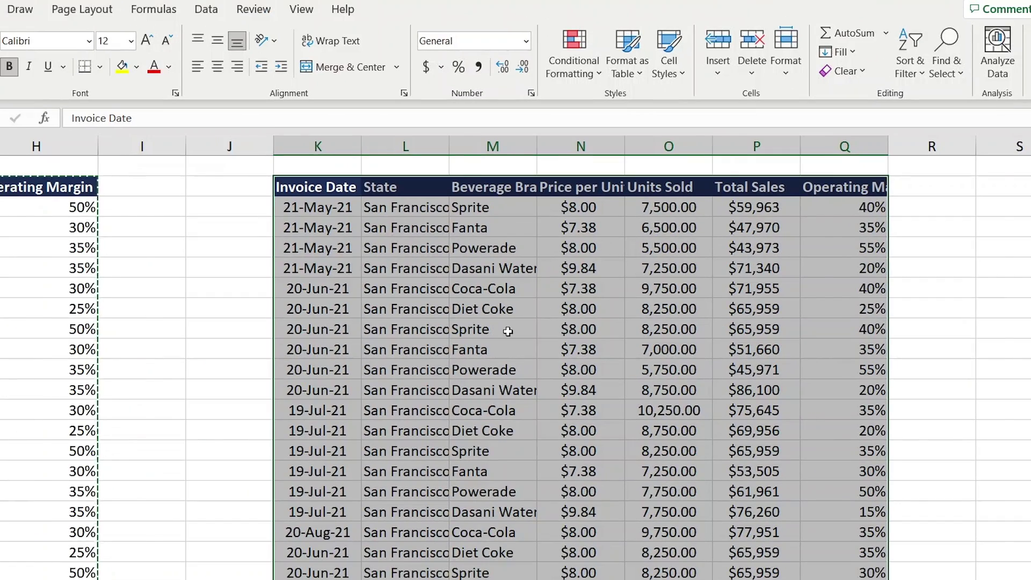
{"action": "scroll", "coordinate": [508, 331], "scroll_direction": "left", "scroll_amount": 3}
{"action": "scroll", "coordinate": [508, 331], "scroll_direction": "right", "scroll_amount": 1}
{"action": "scroll", "coordinate": [508, 331], "scroll_direction": "right", "scroll_amount": 1}
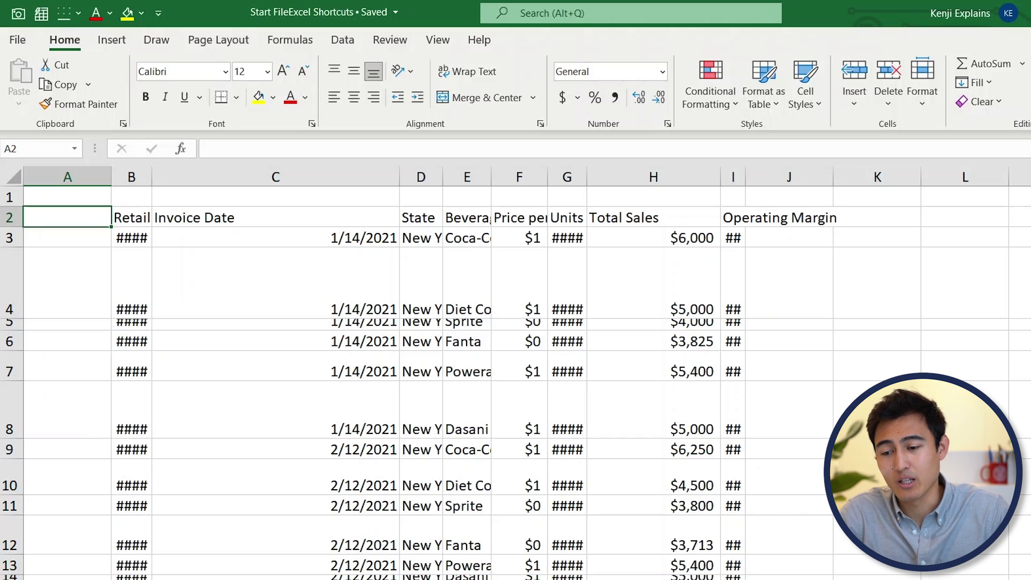
Manually widen column B until its Retailer ID values fit.
{"action": "left_click", "coordinate": [592, 384]}
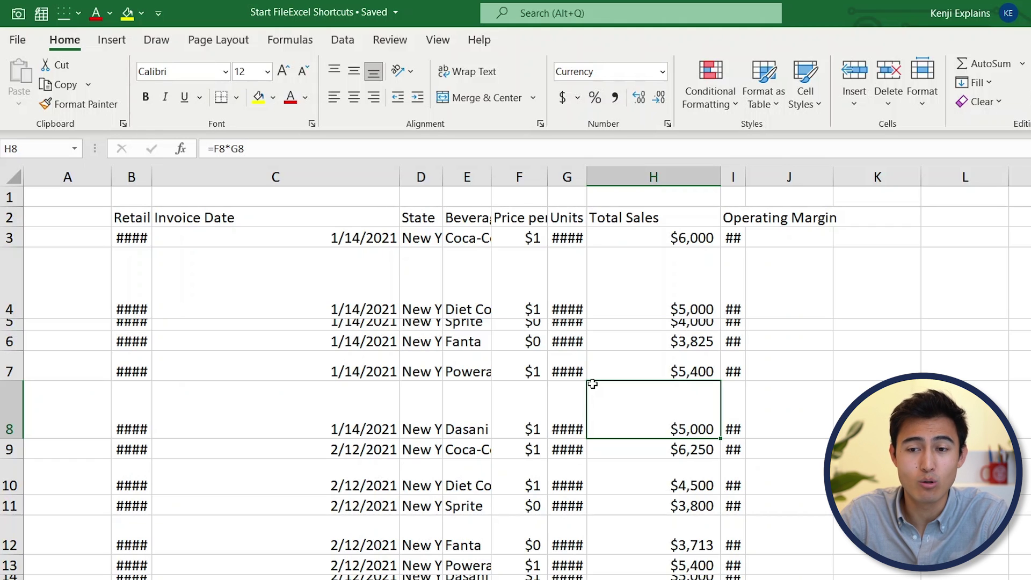
{"action": "key", "text": "alt"}
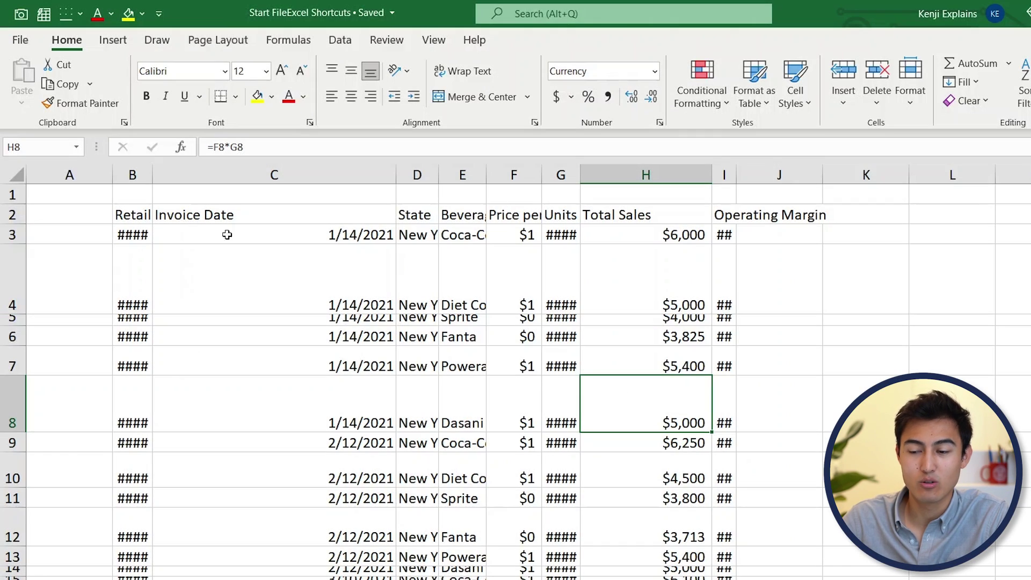
{"action": "left_click_drag", "start_coordinate": [148, 176], "coordinate": [170, 177]}
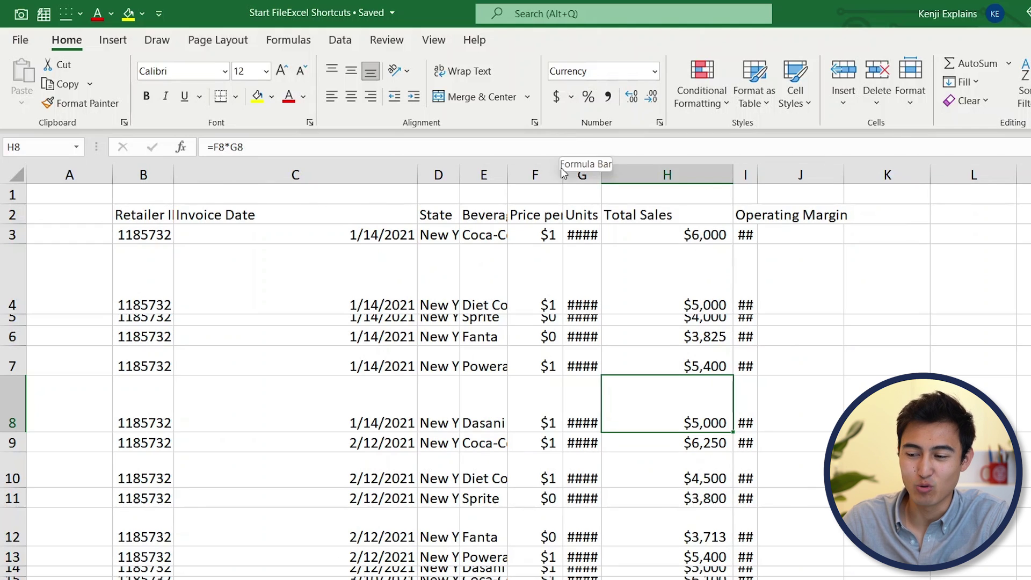
Select the entire sales table and AutoFit its column widths.
{"action": "left_click", "coordinate": [352, 380]}
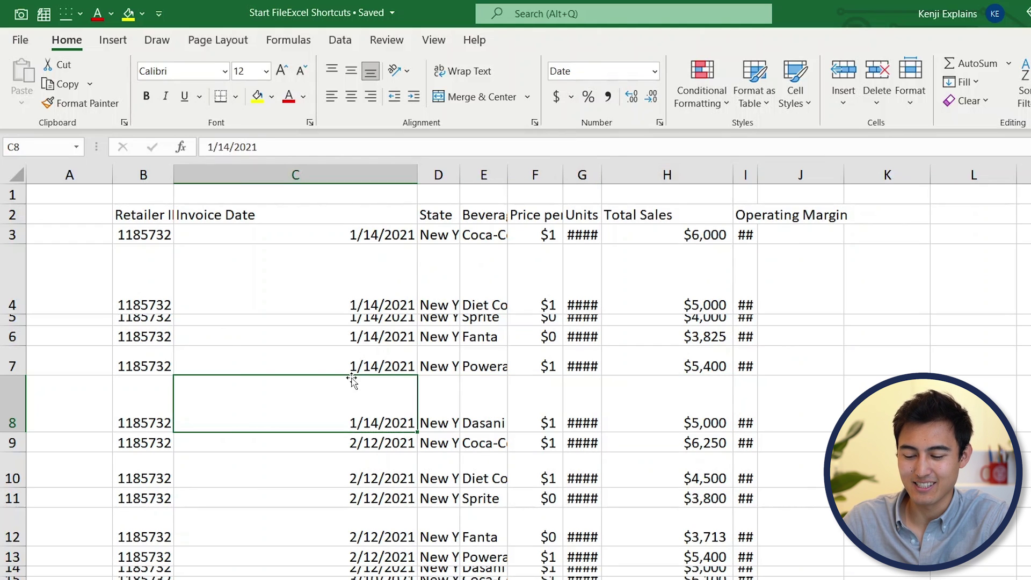
{"action": "key", "text": "ctrl+a"}
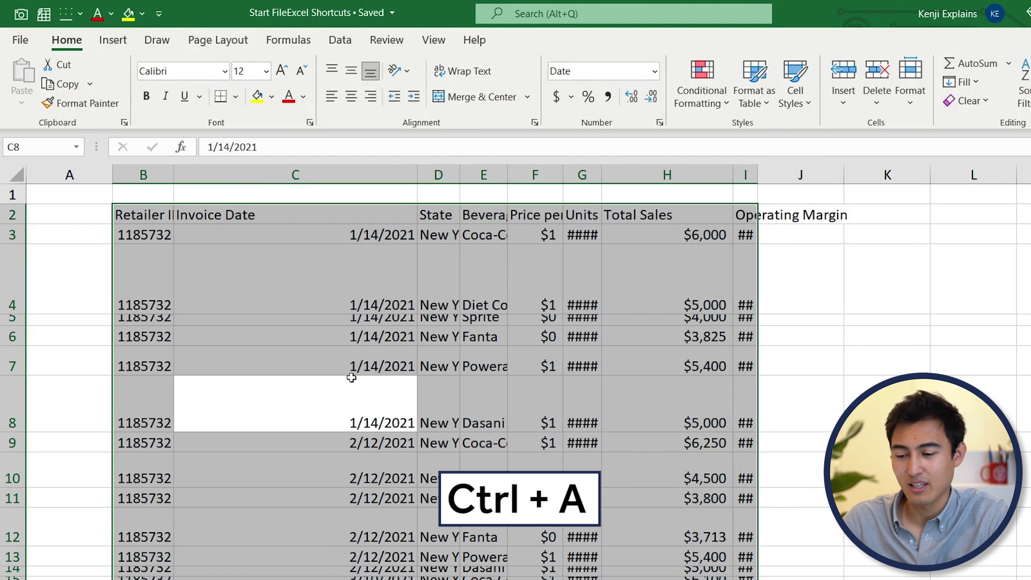
{"action": "key", "text": "alt"}
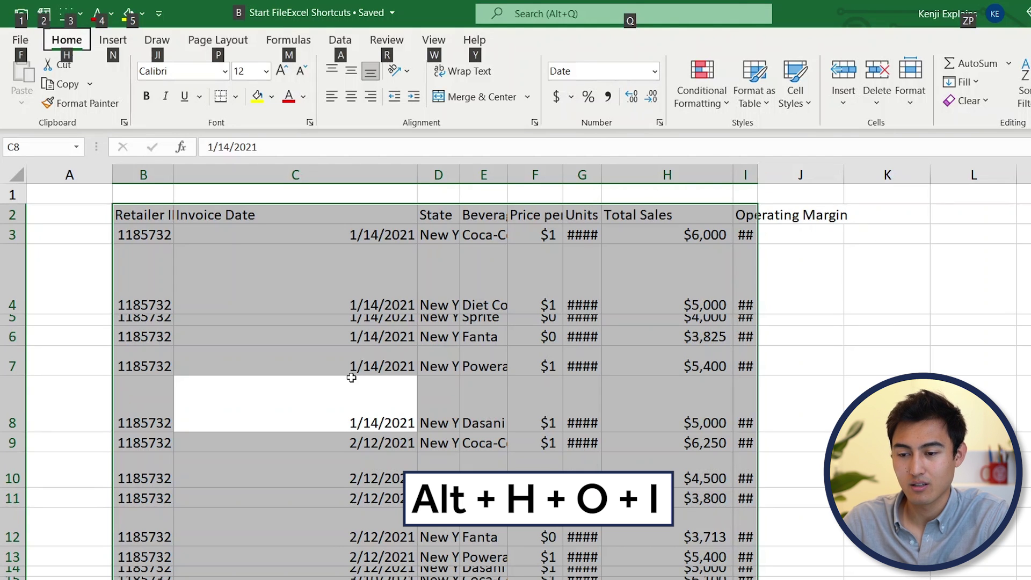
{"action": "key", "text": "h"}
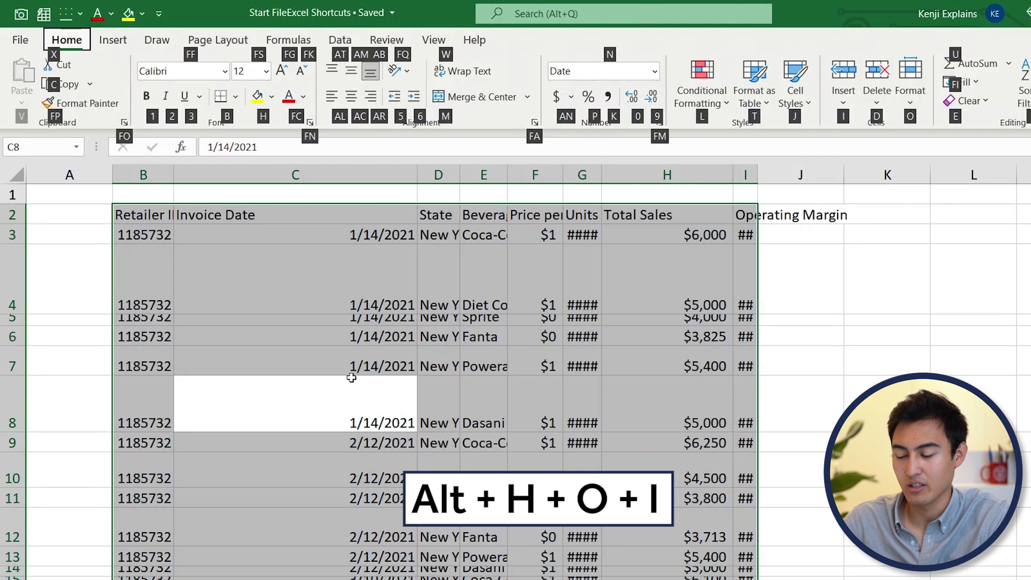
{"action": "key", "text": "o"}
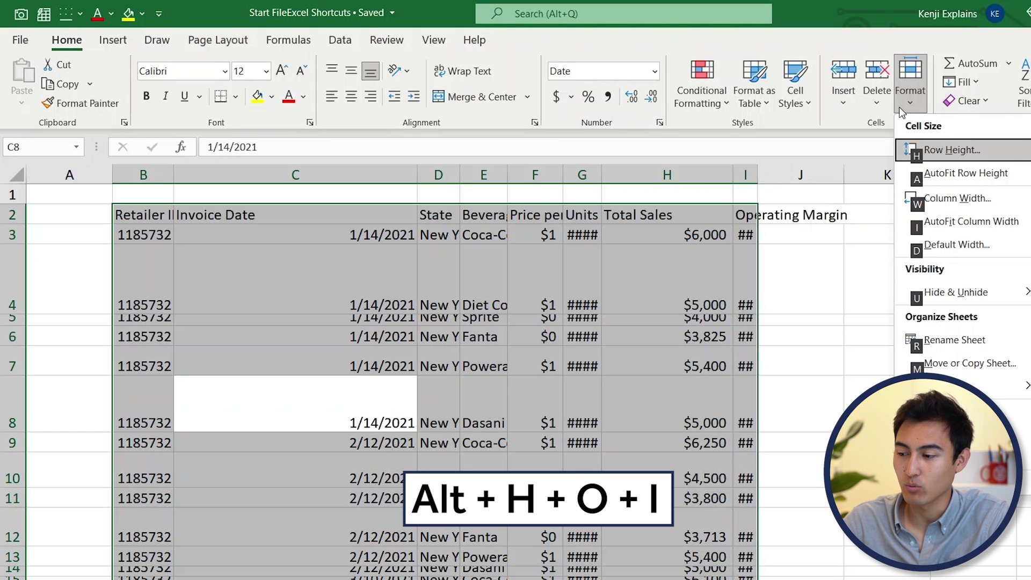
{"action": "key", "text": "i"}
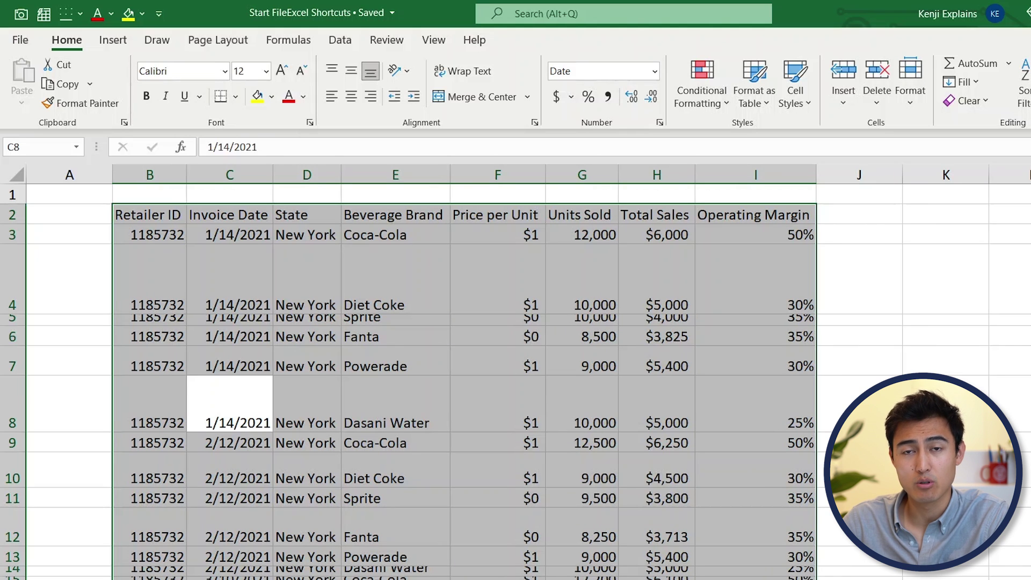
AutoFit the row heights of the selected sales table.
{"action": "key", "text": "alt"}
{"action": "key", "text": "h"}
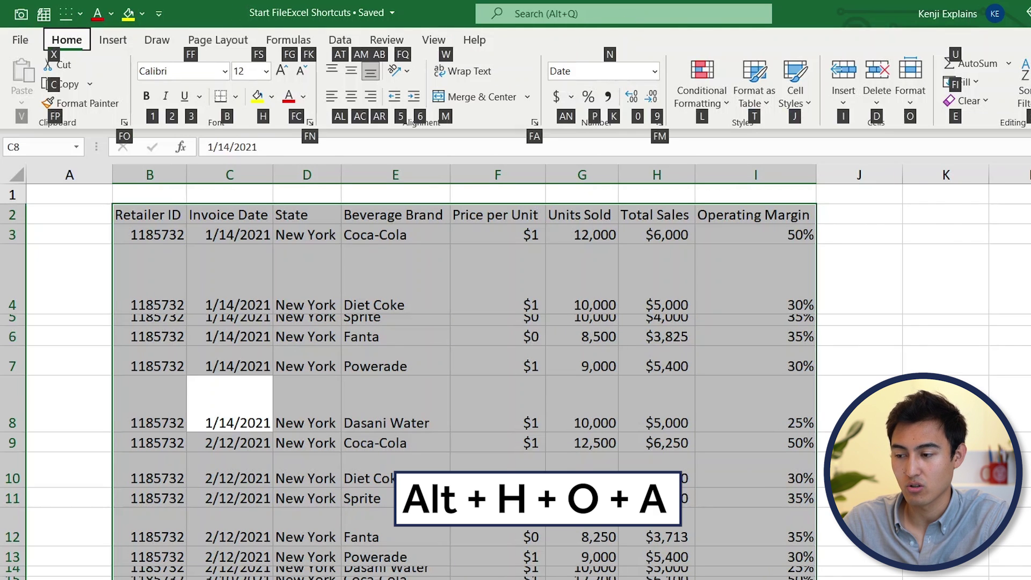
{"action": "key", "text": "o"}
{"action": "key", "text": "a"}
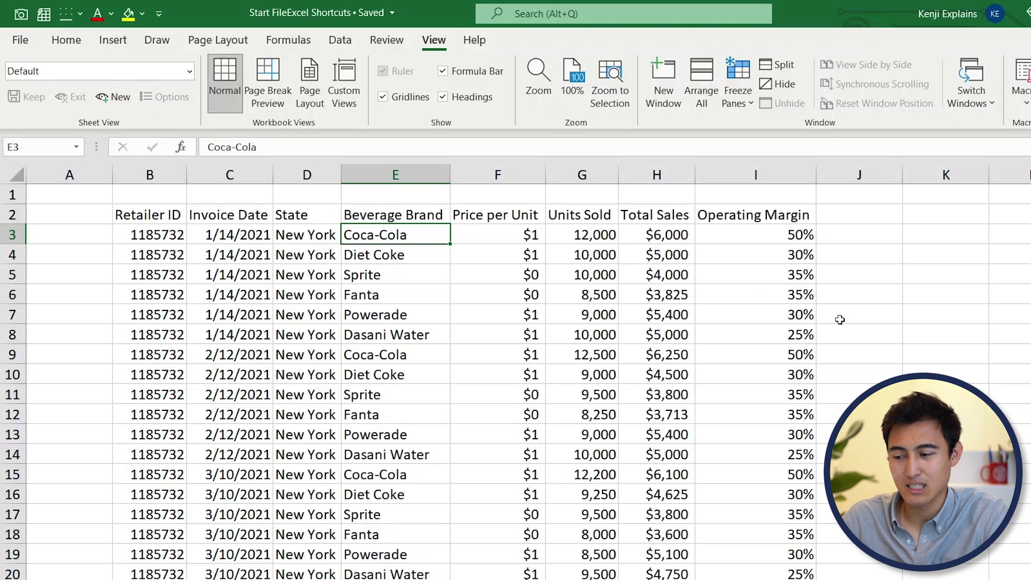
Hide the gridlines on the Expert sheet.
{"action": "left_click", "coordinate": [883, 316]}
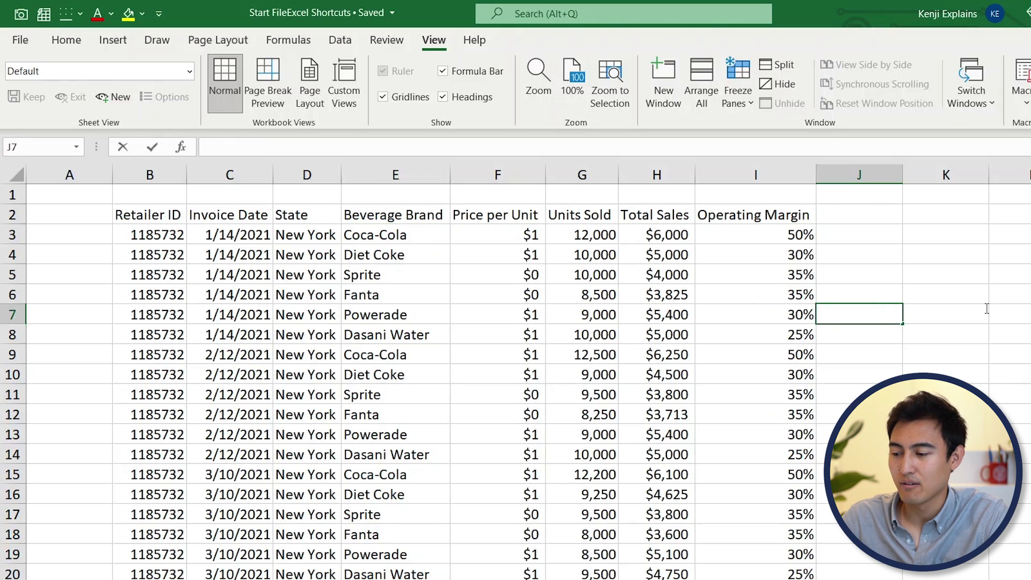
{"action": "left_click", "coordinate": [960, 289]}
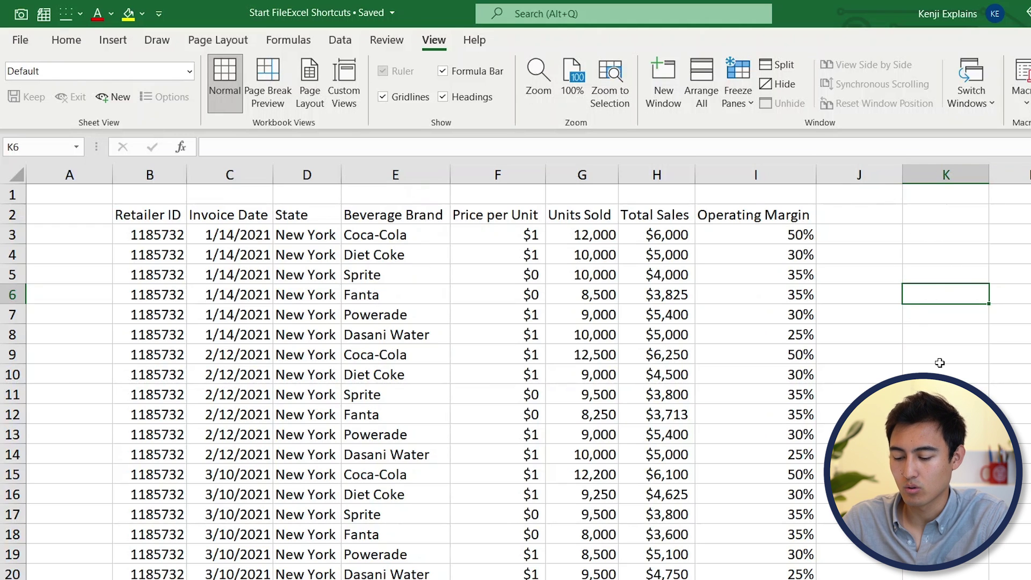
{"action": "key", "text": "alt"}
{"action": "key", "text": "w"}
{"action": "key", "text": "v"}
{"action": "key", "text": "g"}
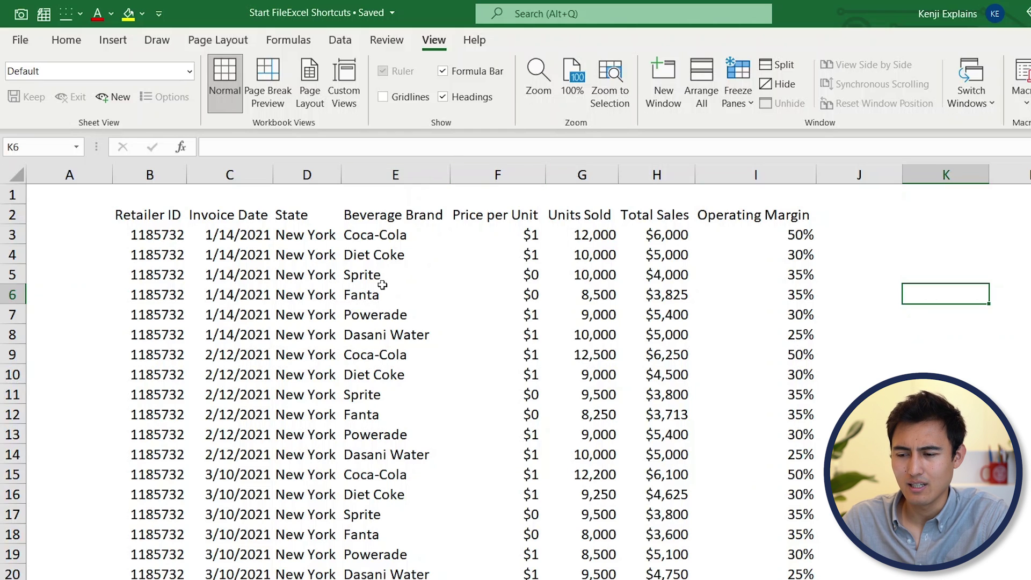
Increase the Price per Unit values in F3:F20 to two decimals and reduce them back to one decimal.
{"action": "left_click", "coordinate": [524, 237]}
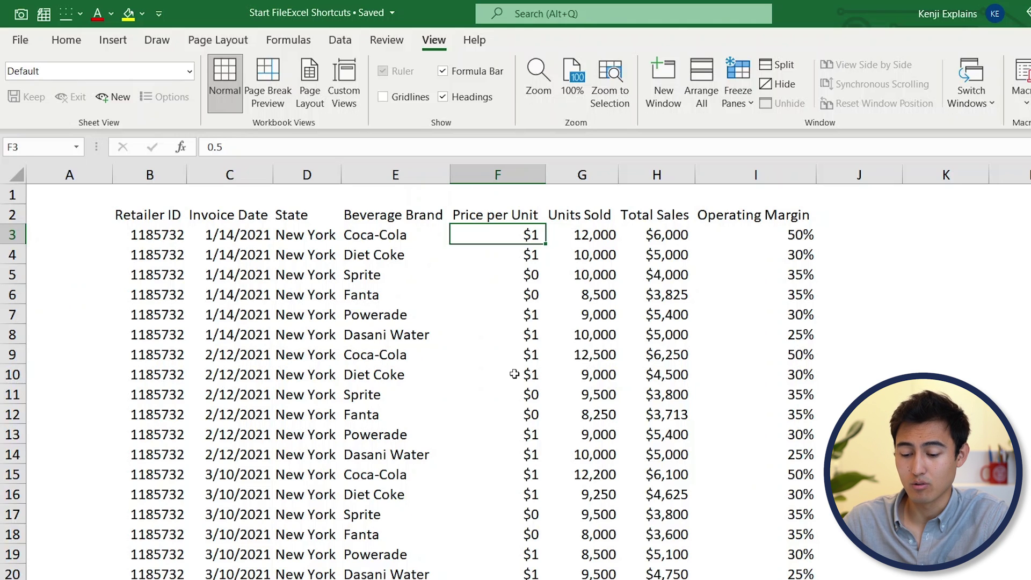
{"action": "key", "text": "ctrl+shift+Down"}
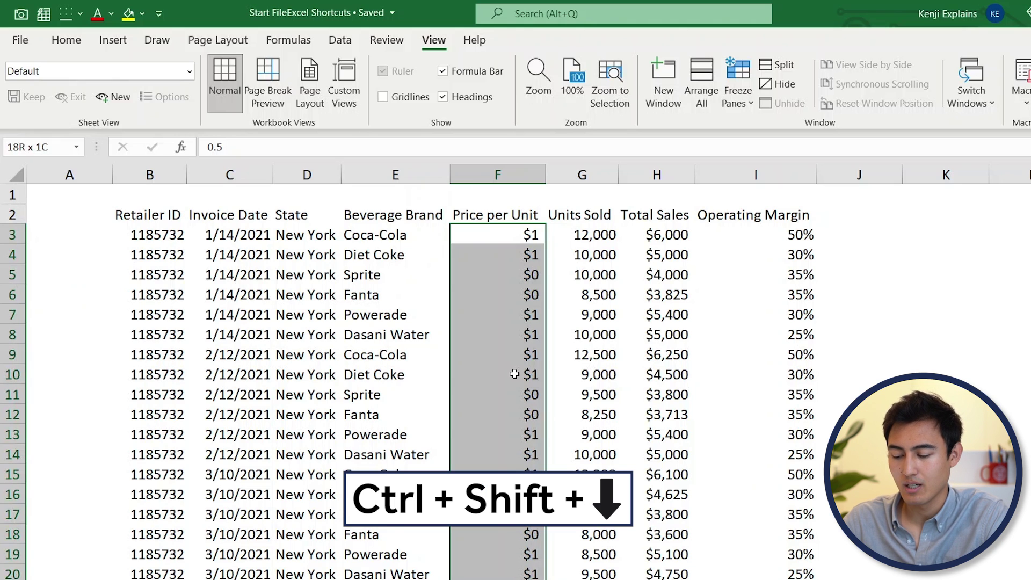
{"action": "key", "text": "alt+h"}
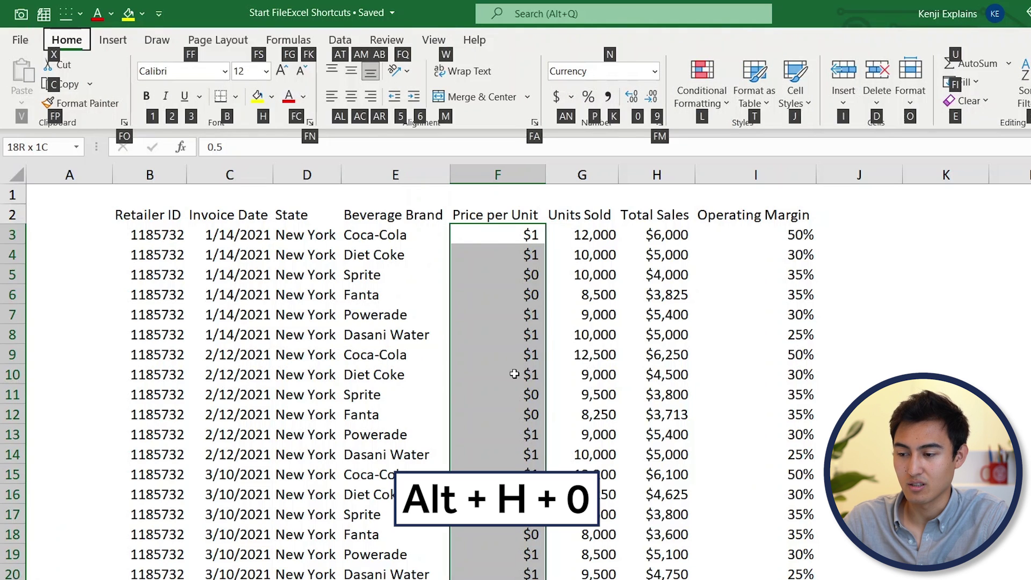
{"action": "key", "text": "0"}
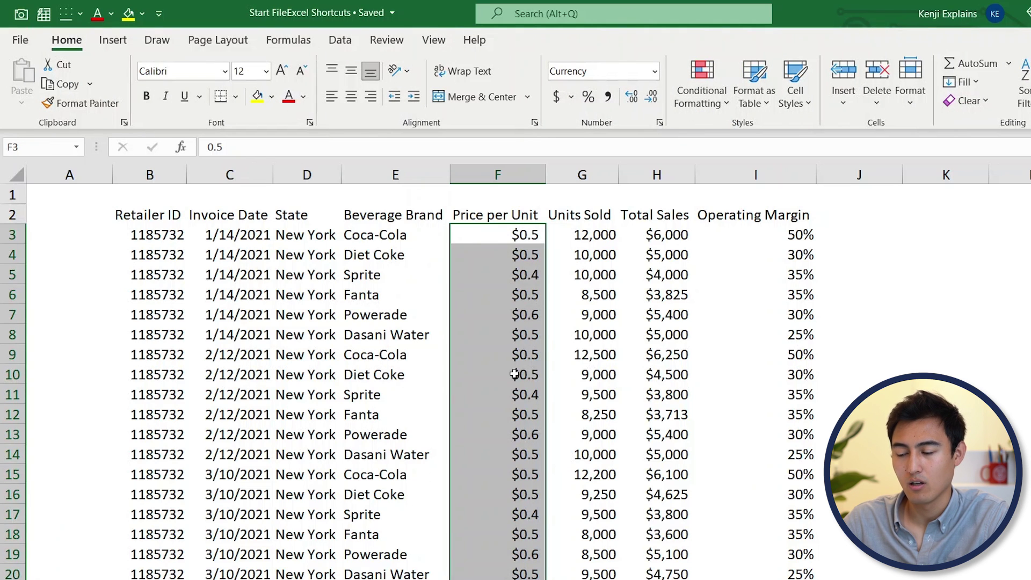
{"action": "key", "text": "alt+h"}
{"action": "key", "text": "0"}
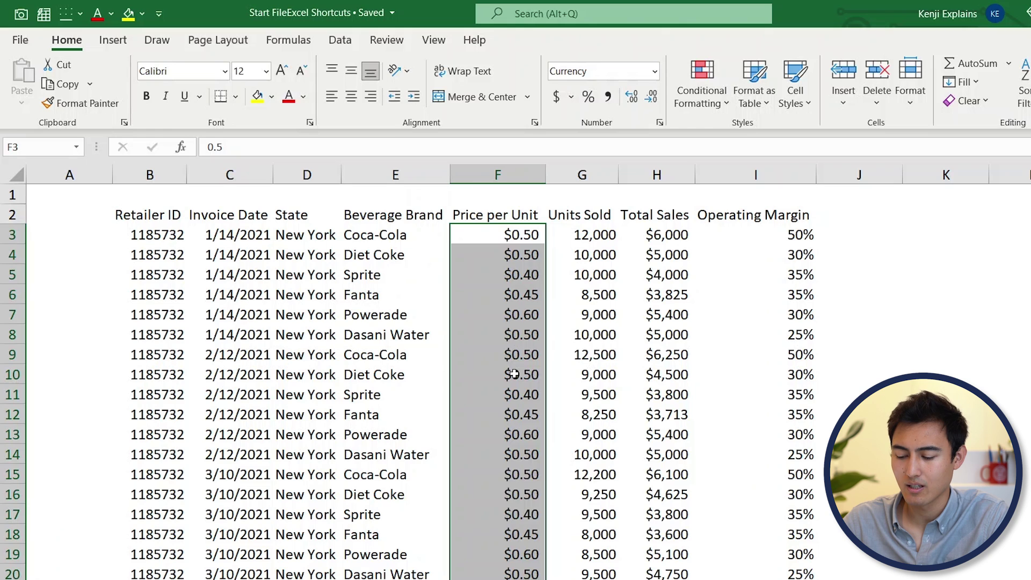
{"action": "key", "text": "alt+h"}
{"action": "key", "text": "9"}
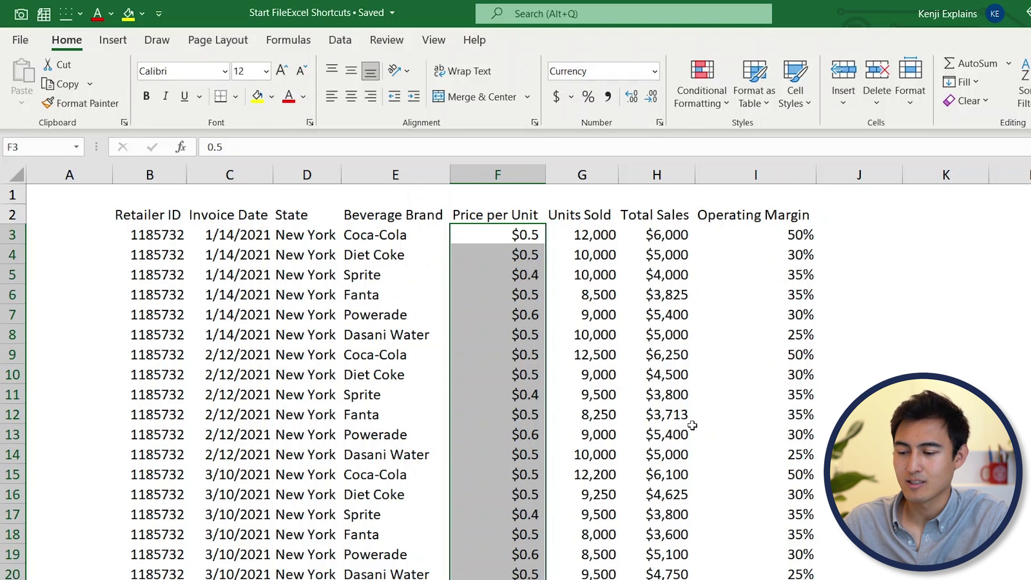
Make the table's header row, B2:I2, bold.
{"action": "key", "text": "Up"}
{"action": "key", "text": "Left"}
{"action": "key", "text": "Left"}
{"action": "key", "text": "Left"}
{"action": "key", "text": "Left"}
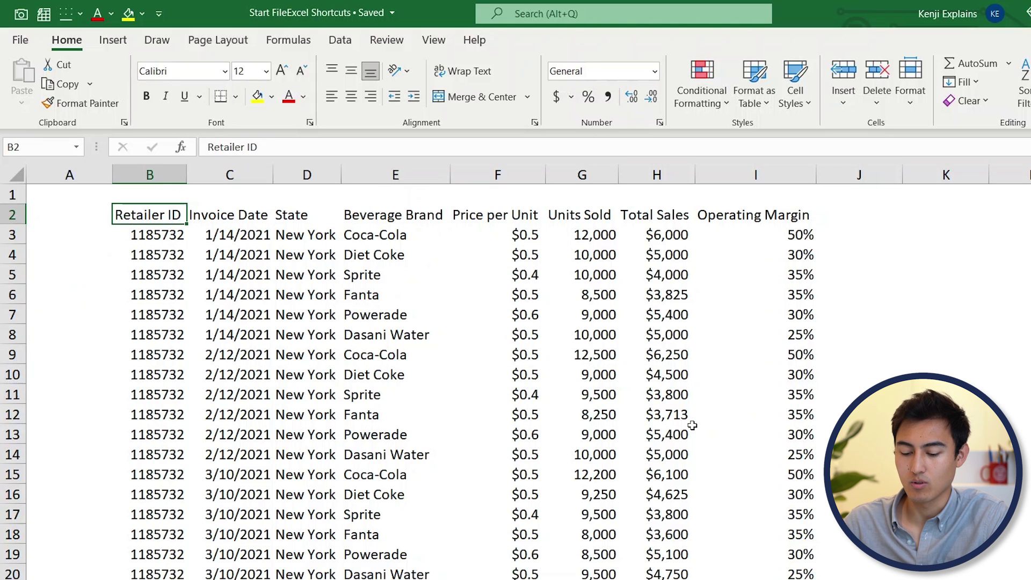
{"action": "key", "text": "ctrl+shift+Right"}
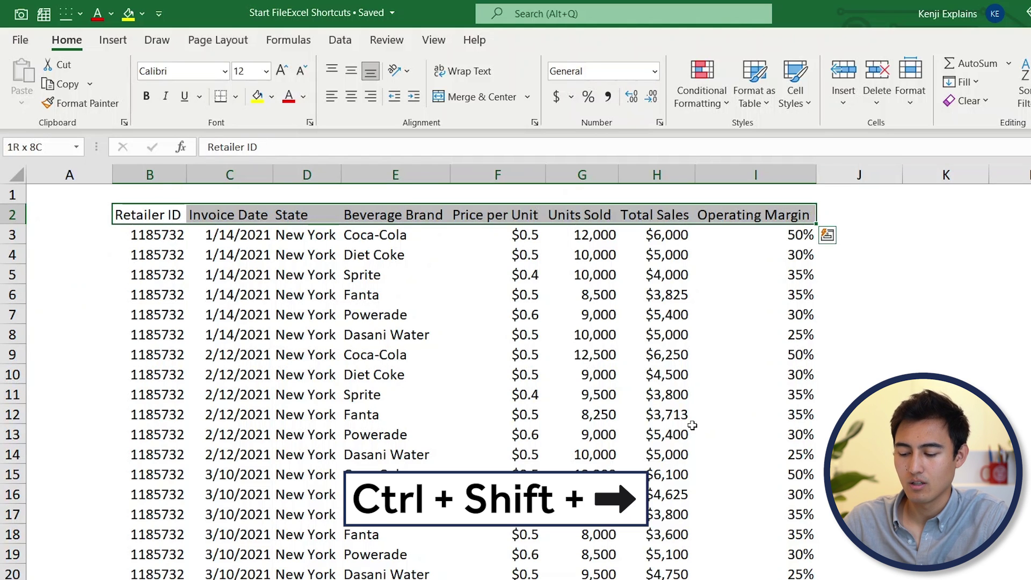
{"action": "key", "text": "ctrl+b"}
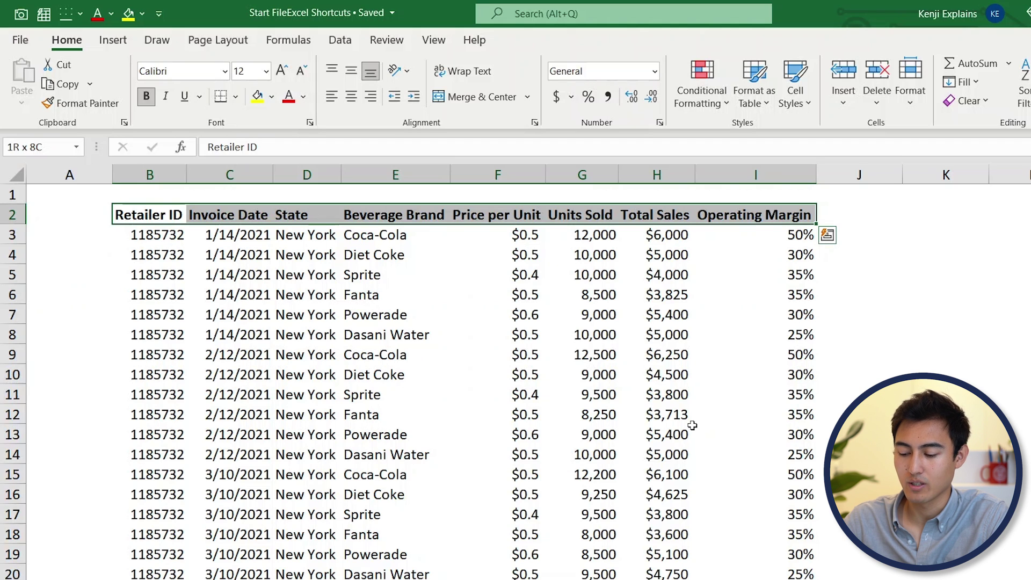
Add a bottom border beneath the header row, B2:I2.
{"action": "key", "text": "alt"}
{"action": "key", "text": "h"}
{"action": "key", "text": "b"}
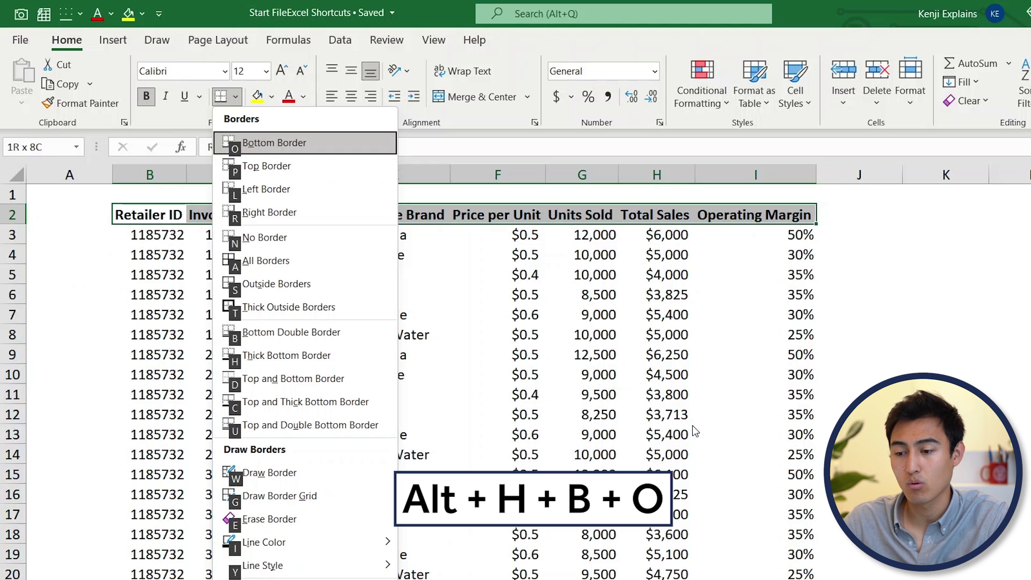
{"action": "key", "text": "o"}
{"action": "key", "text": "Down"}
{"action": "key", "text": "Down"}
{"action": "key", "text": "Down"}
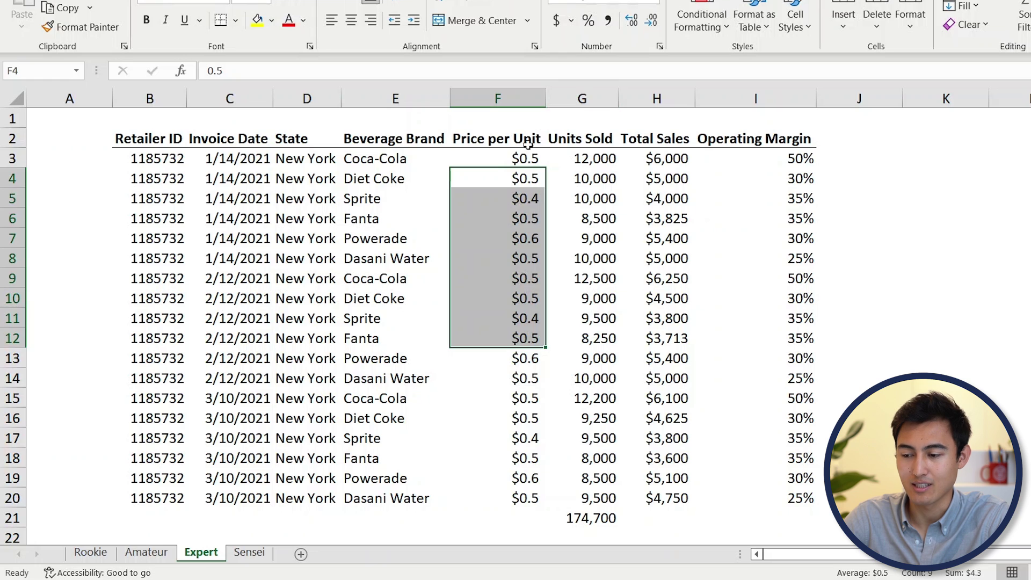
Insert a note reading "Hello" on the first Price per Unit value in F3.
{"action": "left_click", "coordinate": [492, 159]}
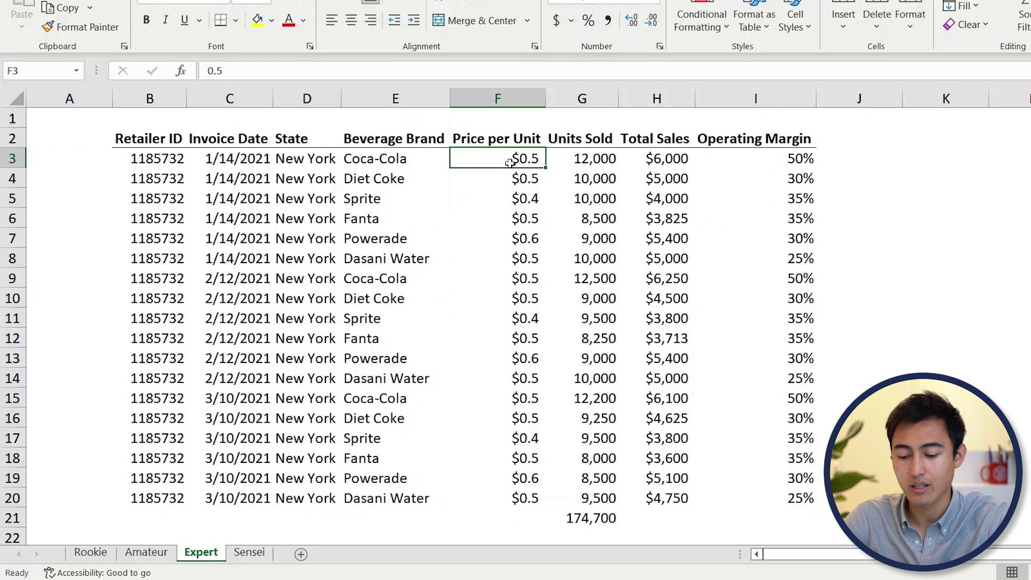
{"action": "key", "text": "shift+F2"}
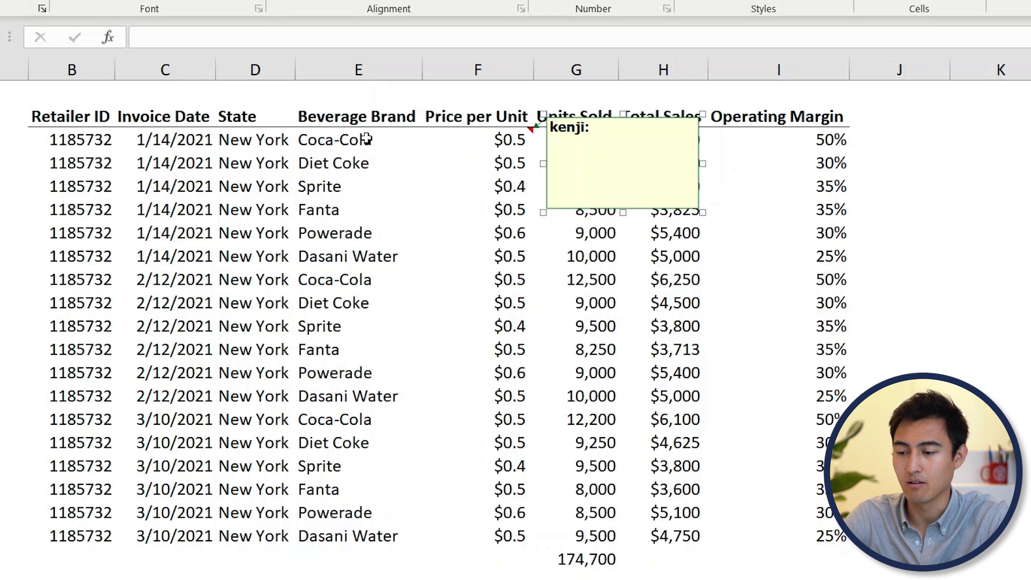
{"action": "type", "text": "Hello"}
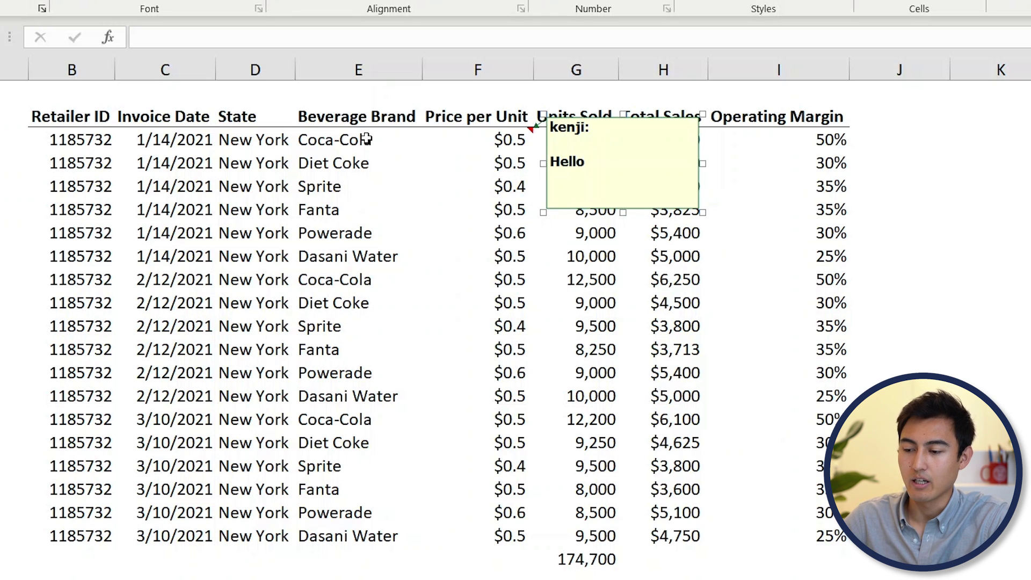
{"action": "left_click", "coordinate": [482, 232]}
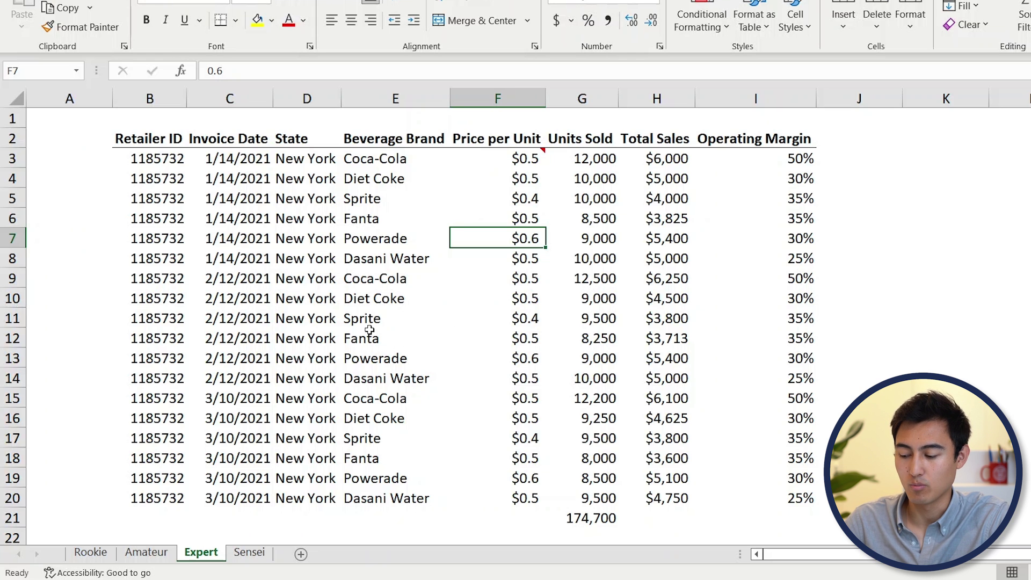
Fill cell E21, below the Beverage Brand column, with Dasani Water from the list of existing column entries.
{"action": "left_click", "coordinate": [370, 330]}
{"action": "key", "text": "ctrl+Down"}
{"action": "key", "text": "Down"}
{"action": "key", "text": "Down"}
{"action": "key", "text": "Down"}
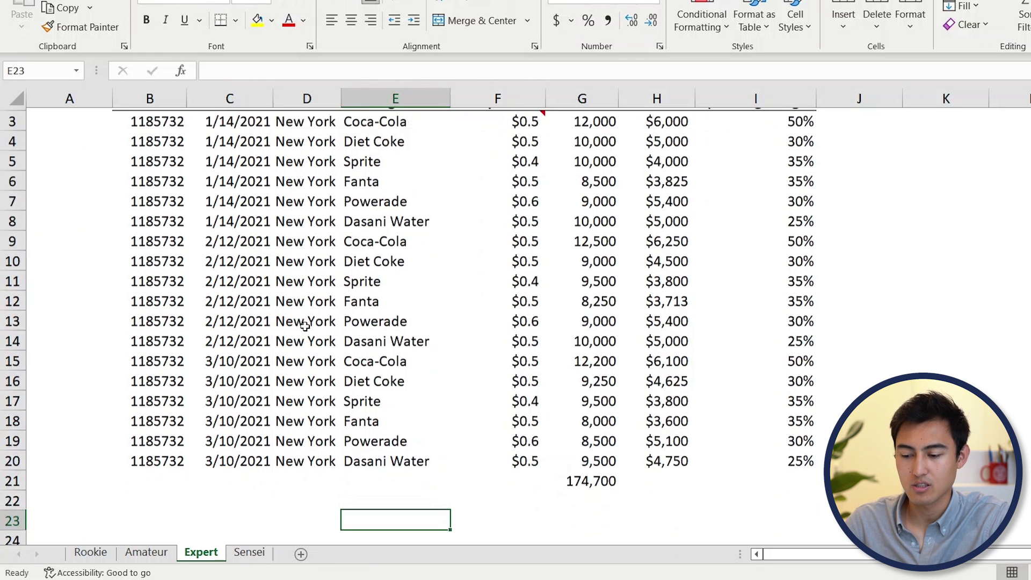
{"action": "key", "text": "Up"}
{"action": "key", "text": "Up"}
{"action": "key", "text": "Up"}
{"action": "left_click", "coordinate": [393, 457]}
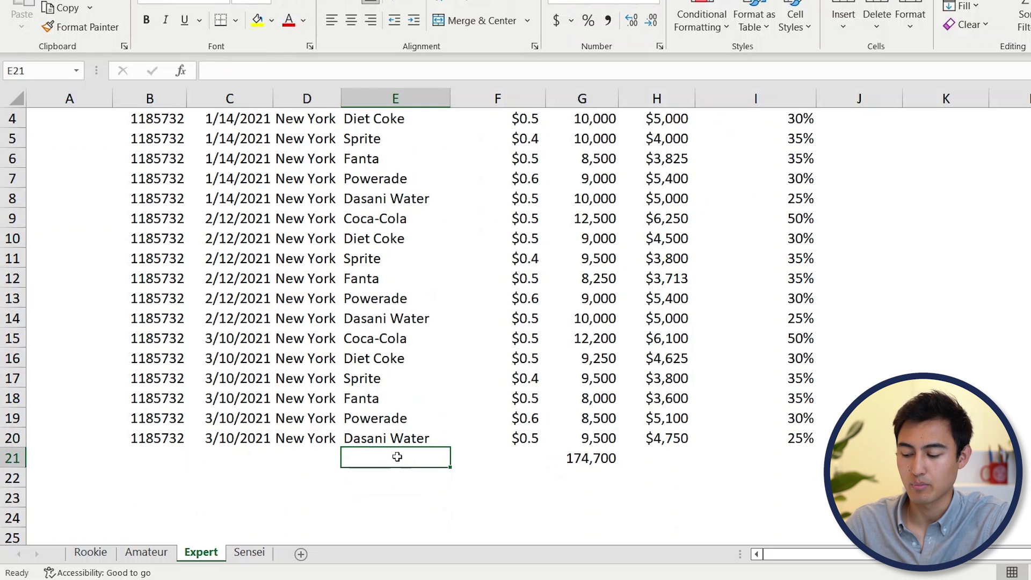
{"action": "key", "text": "alt+Down"}
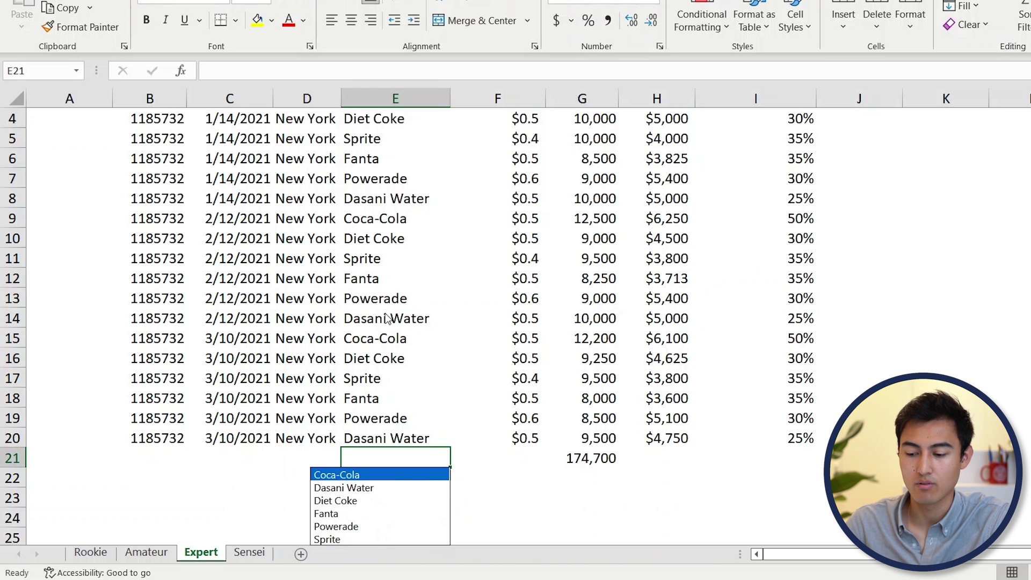
{"action": "left_click", "coordinate": [365, 487]}
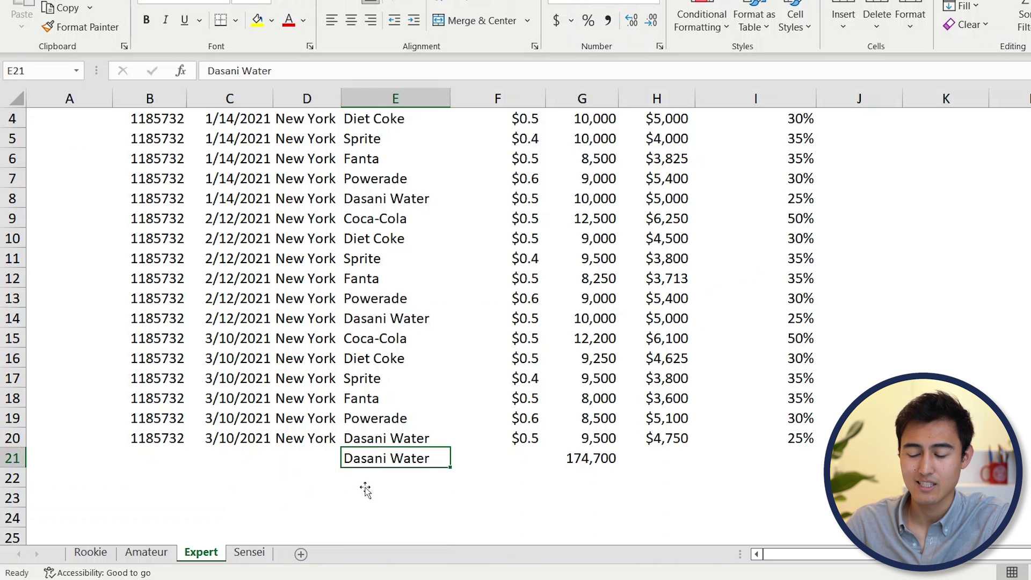
Bring up the list of existing column entries for cell D21, below the New York values.
{"action": "key", "text": "Down"}
{"action": "key", "text": "Left"}
{"action": "key", "text": "Left"}
{"action": "key", "text": "Up"}
{"action": "key", "text": "Right"}
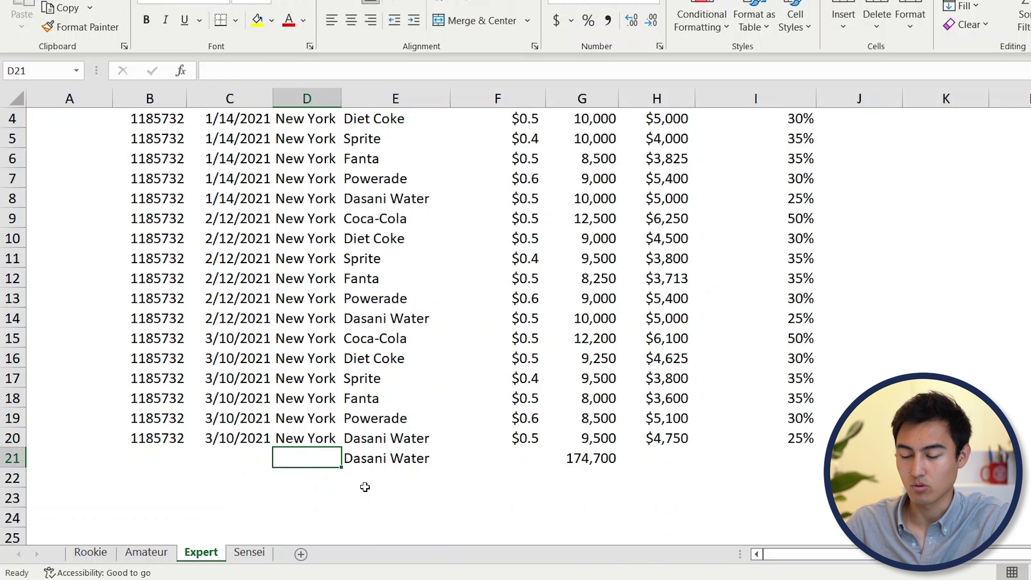
{"action": "key", "text": "alt+Down"}
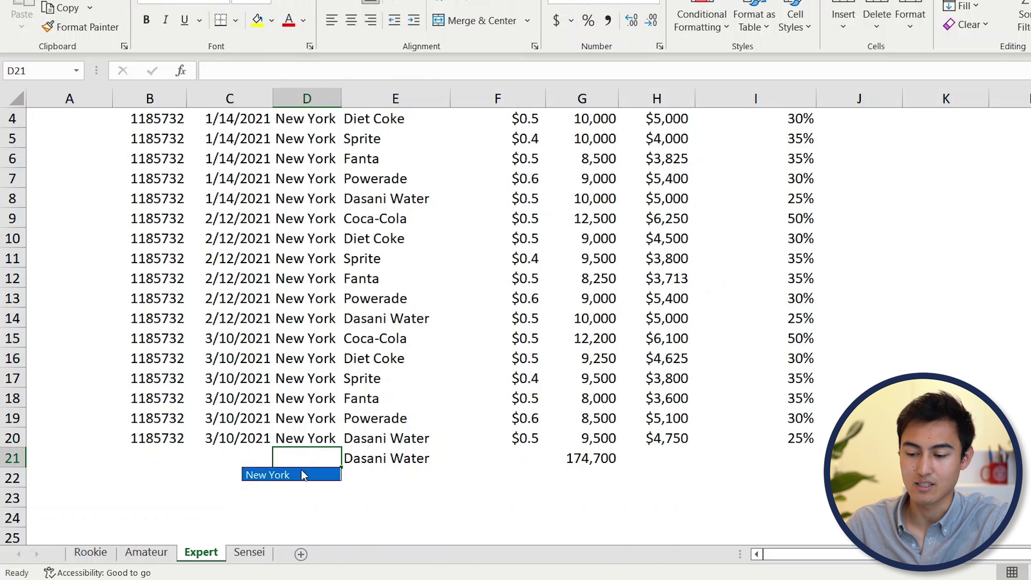
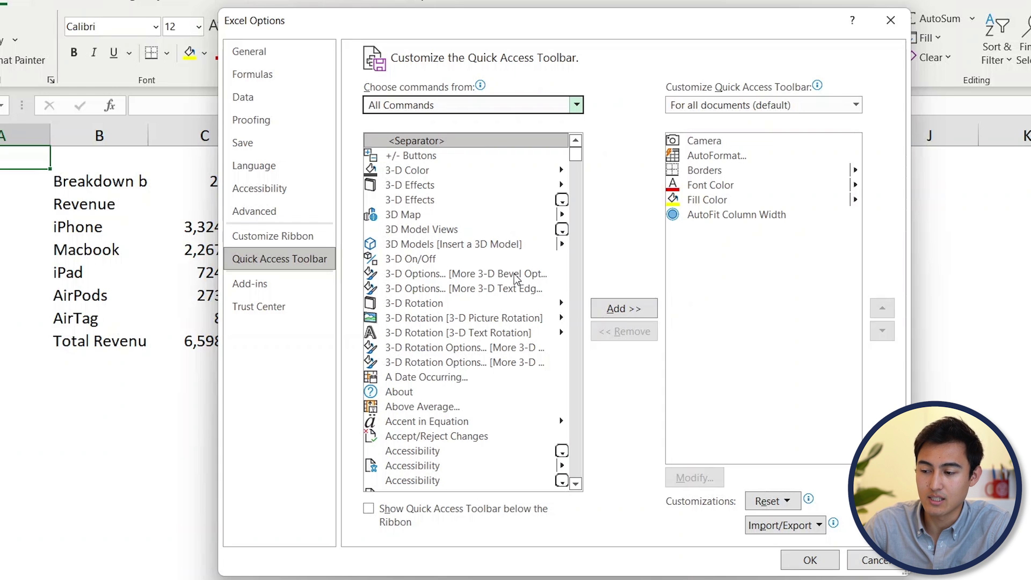
Locate the Camera command among all commands available for the Quick Access Toolbar and accept the toolbar options.
{"action": "left_click", "coordinate": [514, 275]}
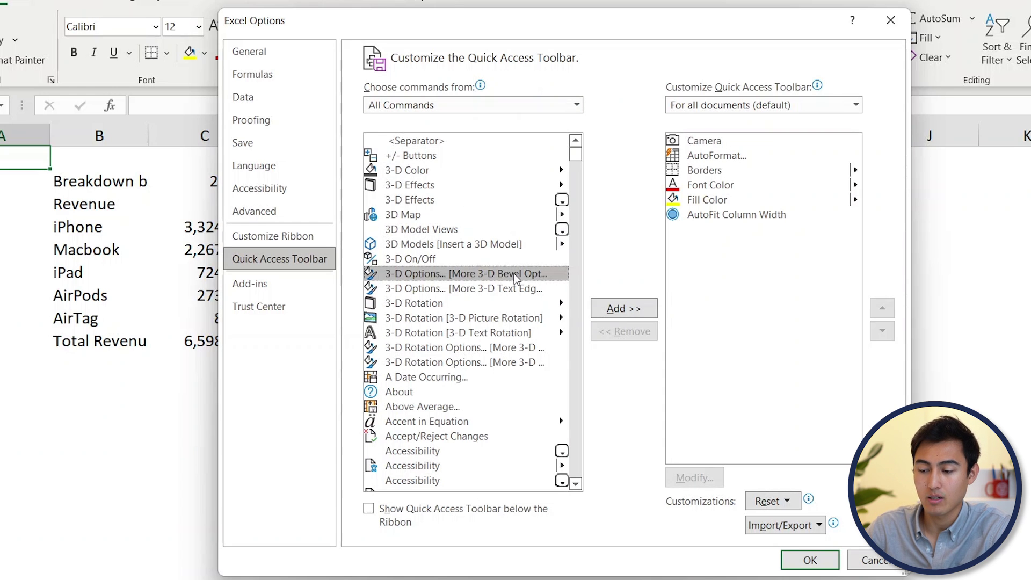
{"action": "type", "text": "camera"}
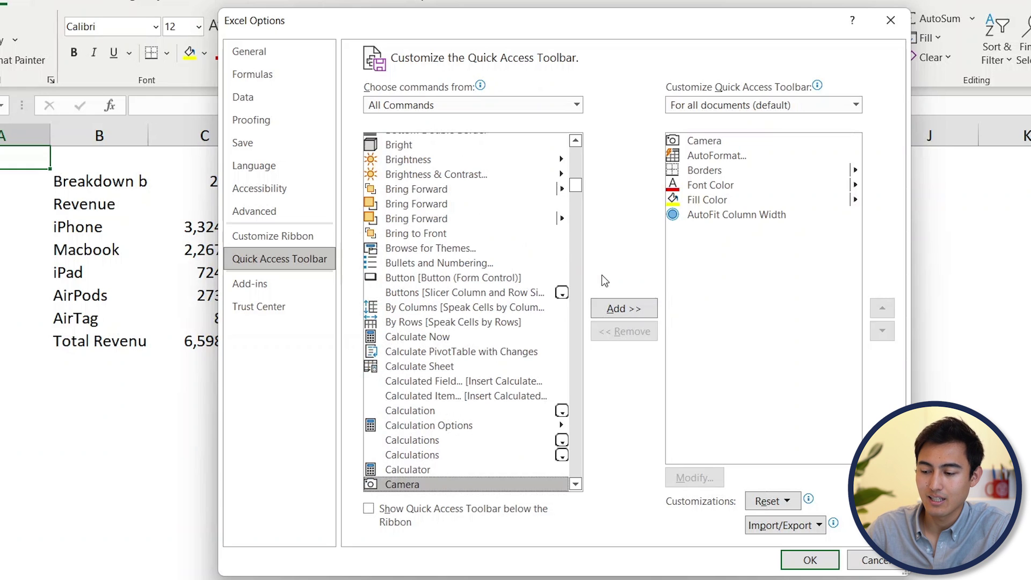
{"action": "left_click", "coordinate": [710, 183]}
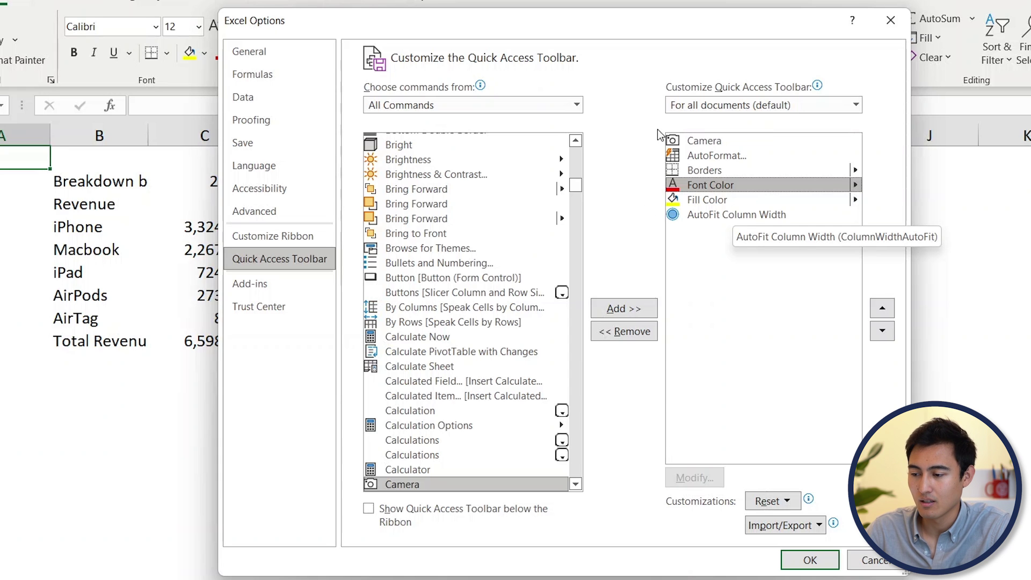
{"action": "left_click", "coordinate": [795, 558]}
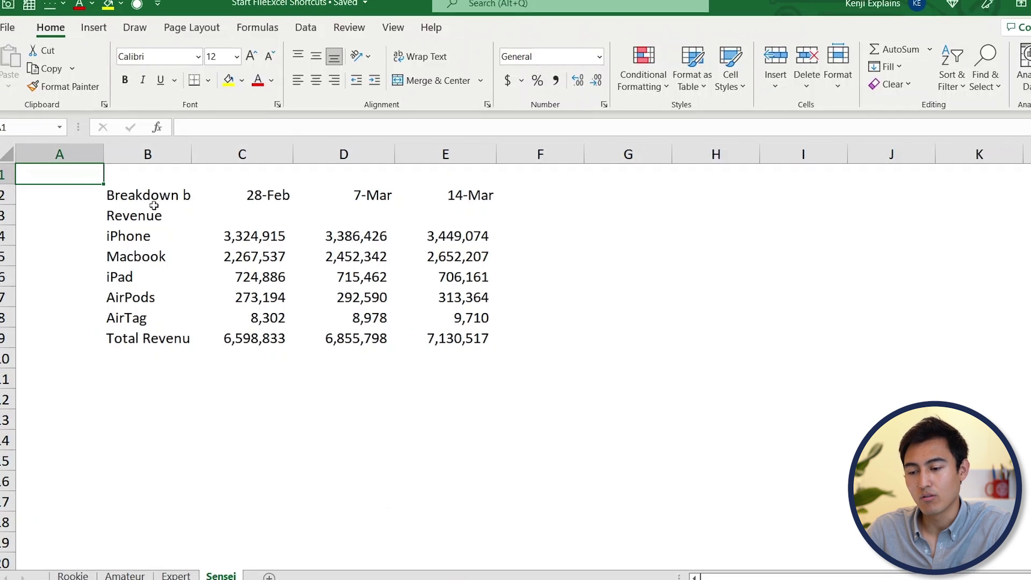
Show the Quick Access Toolbar below the ribbon.
{"action": "left_click", "coordinate": [157, 236]}
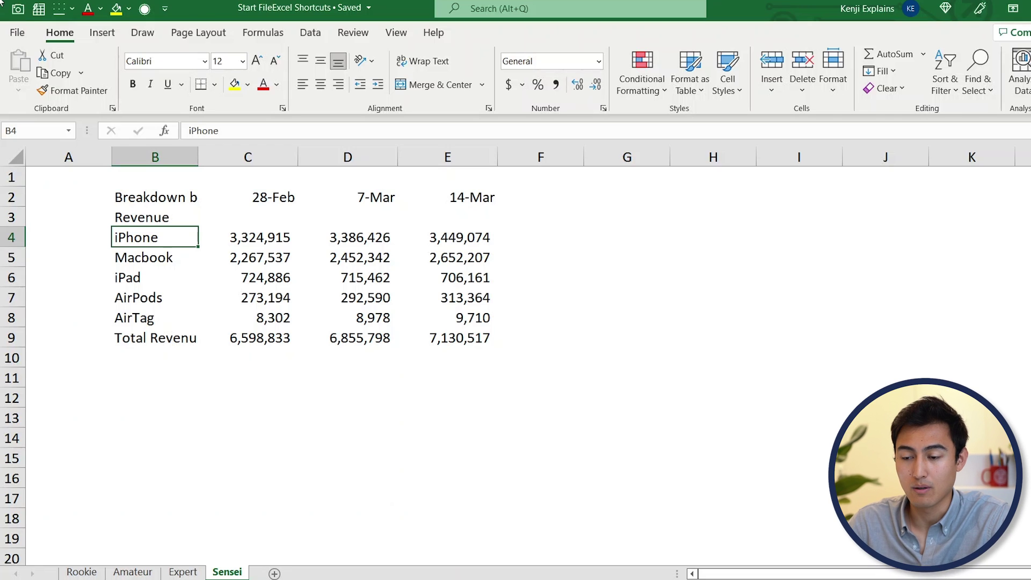
{"action": "left_click", "coordinate": [165, 8]}
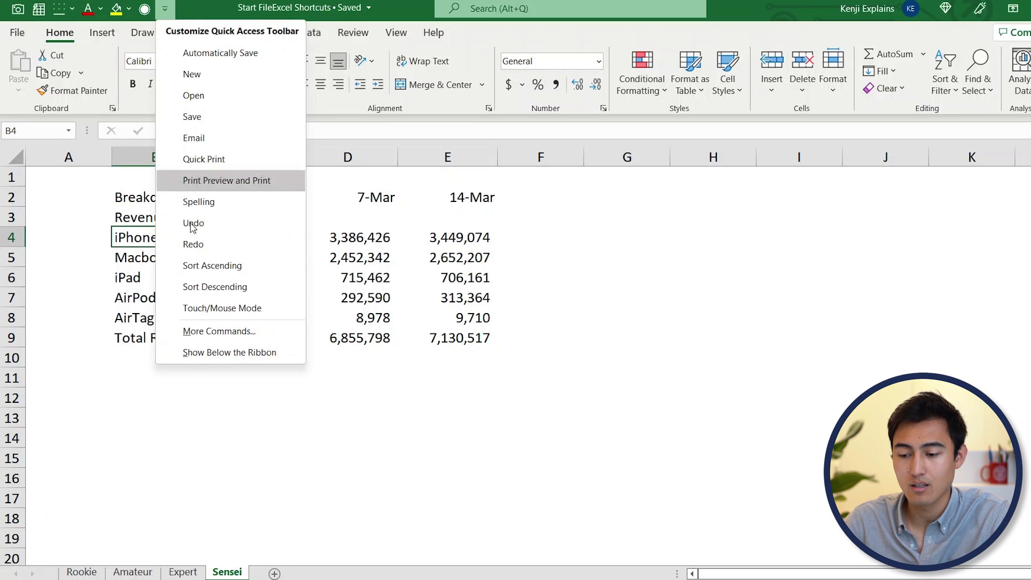
{"action": "left_click", "coordinate": [198, 354]}
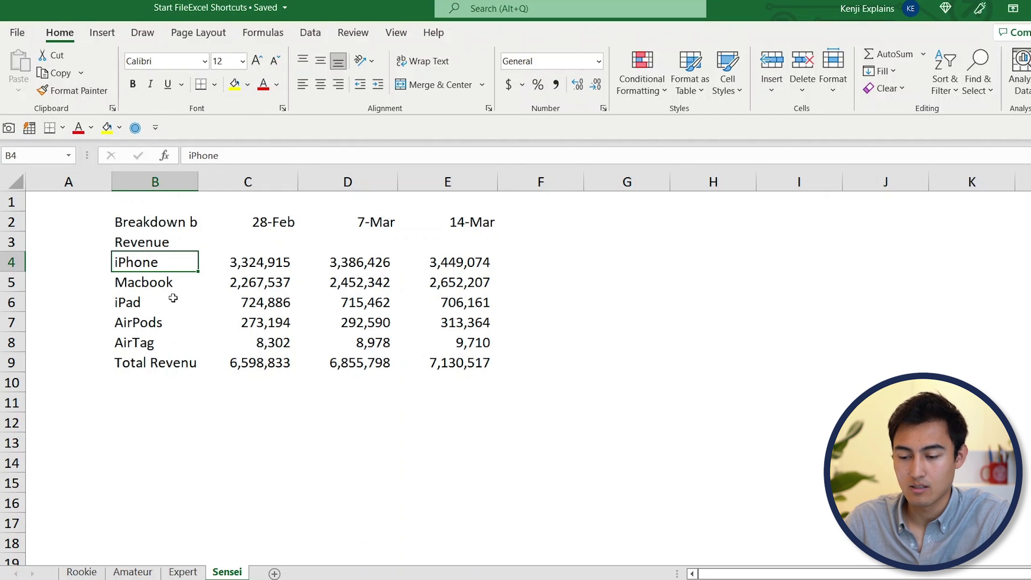
Autofit the width of column B on the Sensei sheet.
{"action": "key", "text": "ctrl+space"}
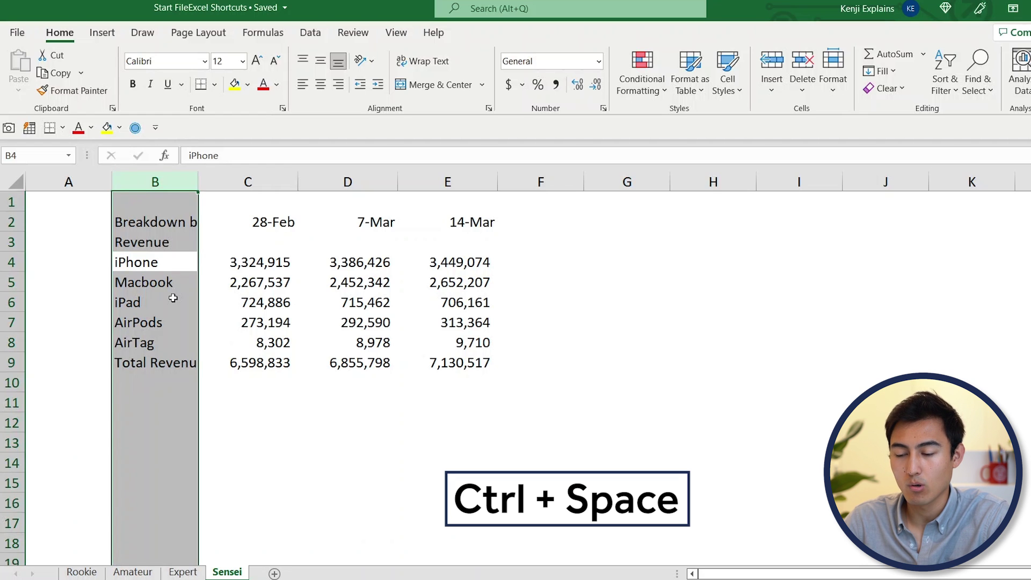
{"action": "key", "text": "alt+6"}
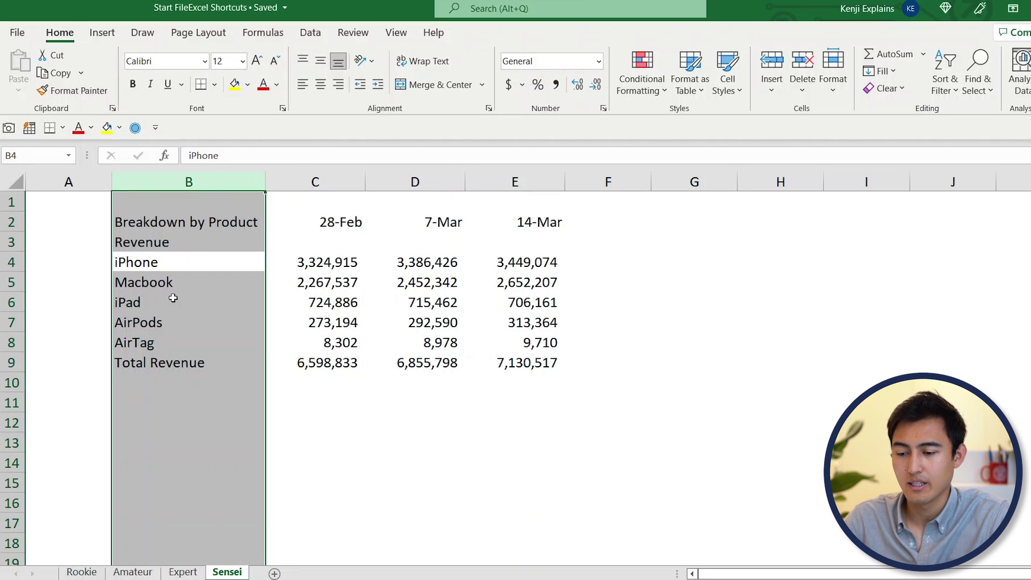
Fill the Breakdown by Product header row, B2:E2, with a dark blue theme colour.
{"action": "key", "text": "Up"}
{"action": "key", "text": "Up"}
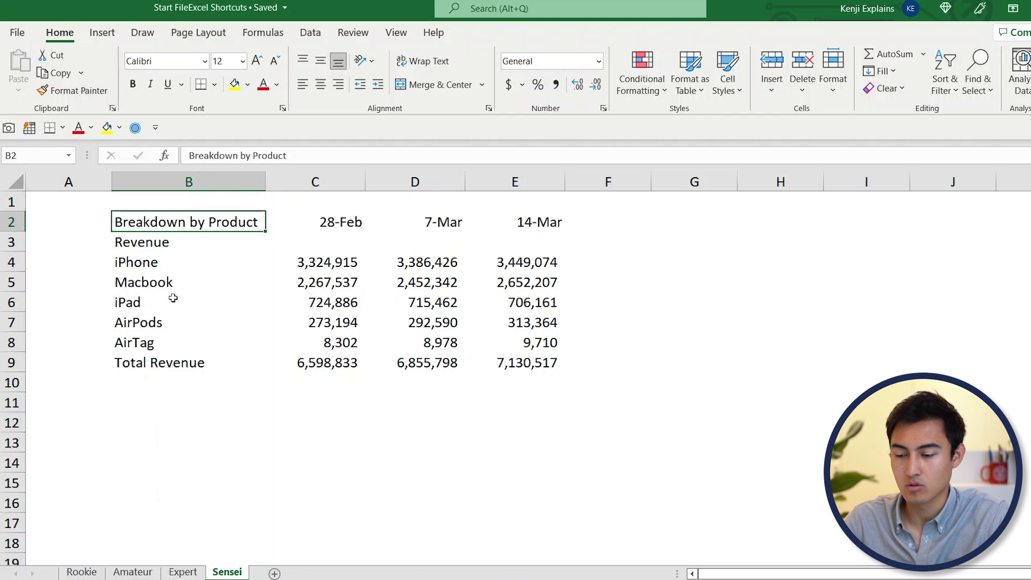
{"action": "key", "text": "ctrl+shift+Right"}
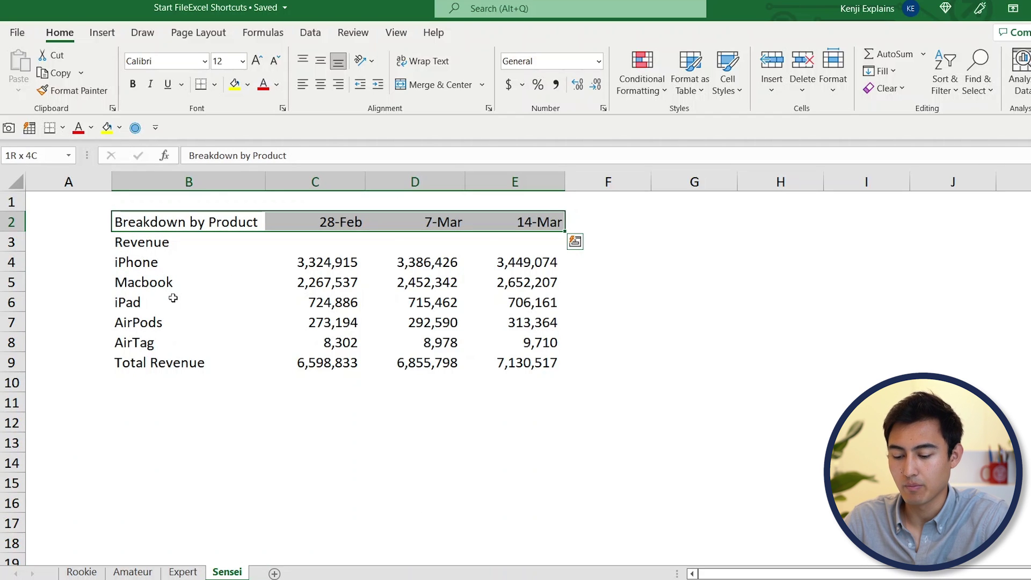
{"action": "key", "text": "alt+5"}
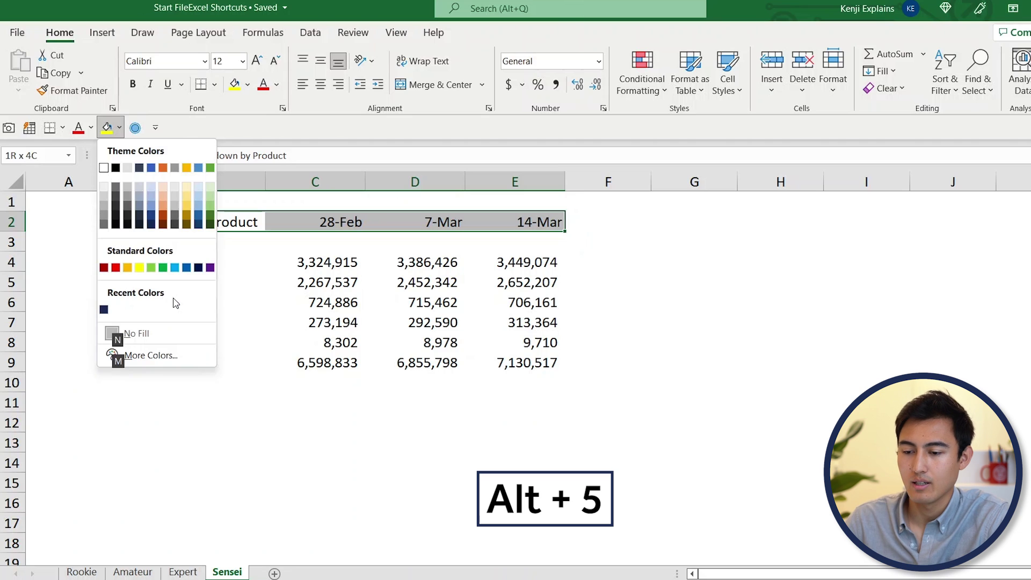
{"action": "key", "text": "Down"}
{"action": "key", "text": "Down"}
{"action": "key", "text": "Right"}
{"action": "key", "text": "Right"}
{"action": "key", "text": "Right"}
{"action": "key", "text": "Right"}
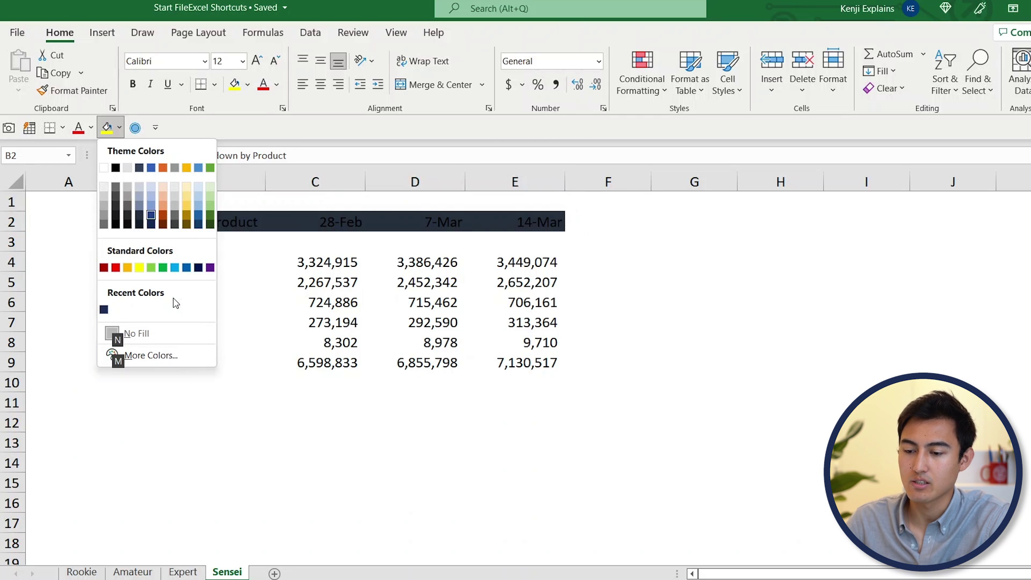
{"action": "key", "text": "Return"}
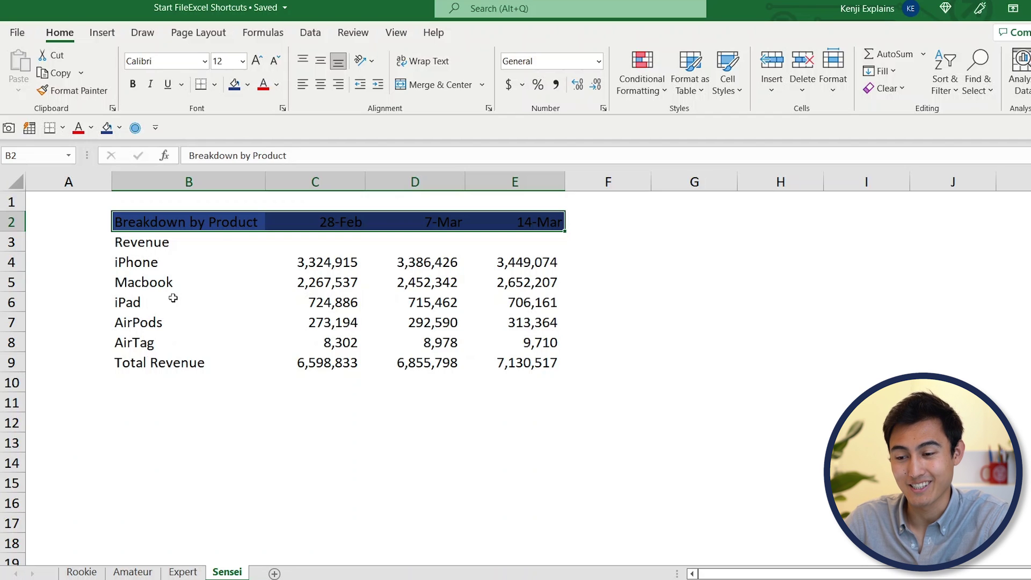
Set the text of the header row, B2:E2, to white and bold.
{"action": "key", "text": "alt"}
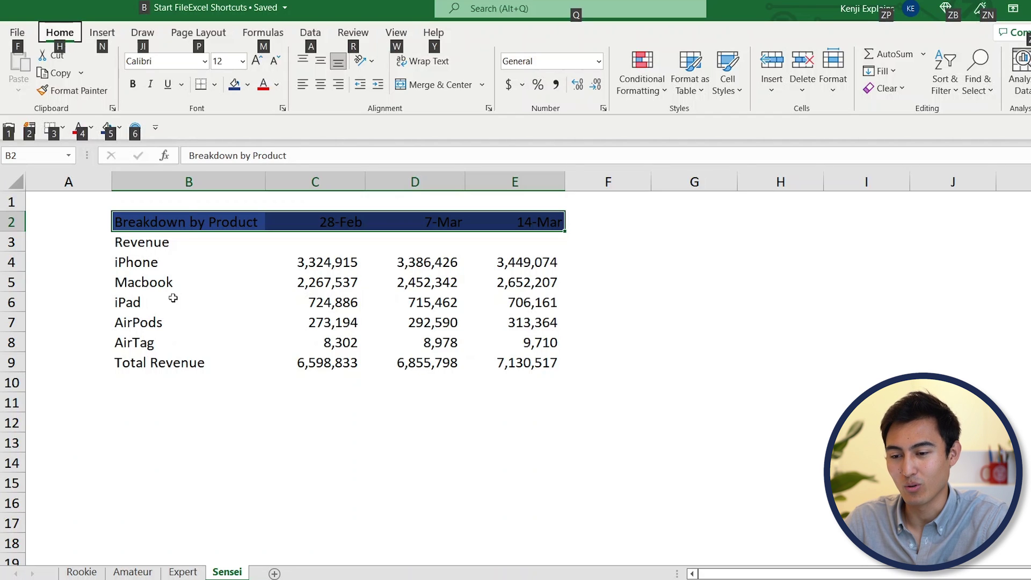
{"action": "key", "text": "4"}
{"action": "key", "text": "Down"}
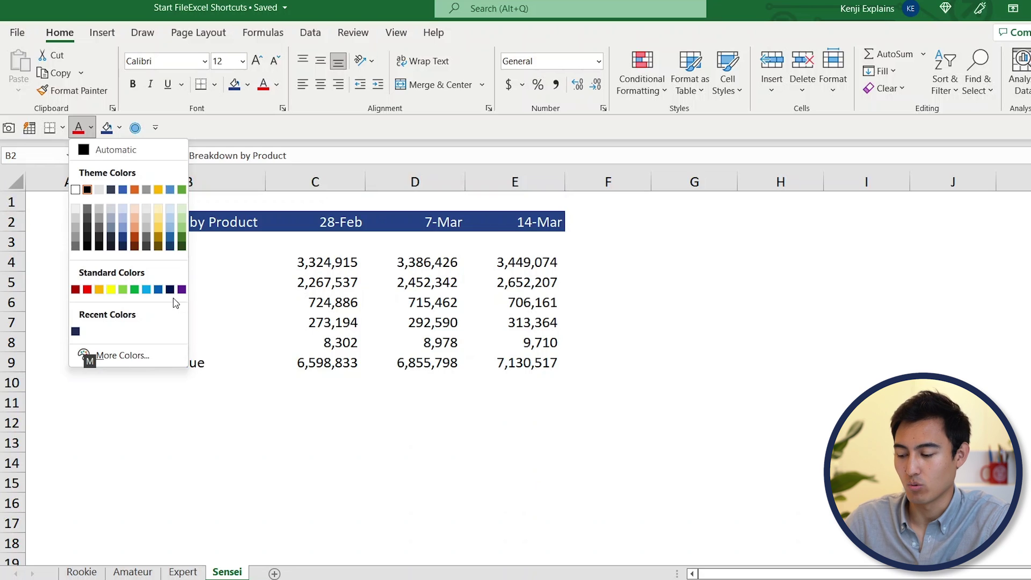
{"action": "key", "text": "Return"}
Fill the Revenue subheading row, B3:E3, with a light blue theme colour.
{"action": "key", "text": "Down"}
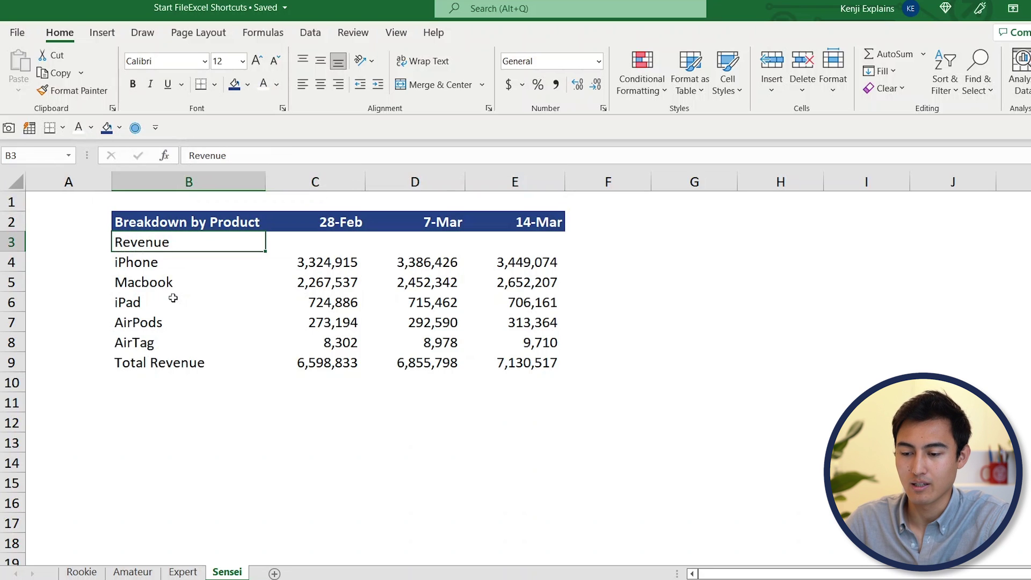
{"action": "key", "text": "shift+Right"}
{"action": "key", "text": "shift+Right"}
{"action": "key", "text": "shift+Right"}
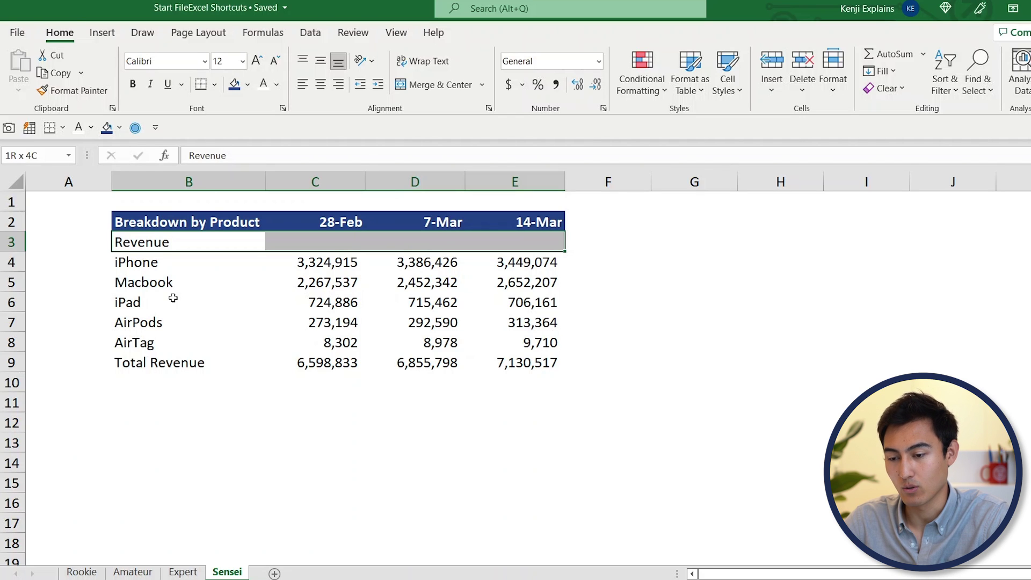
{"action": "key", "text": "alt"}
{"action": "key", "text": "5"}
{"action": "key", "text": "Down"}
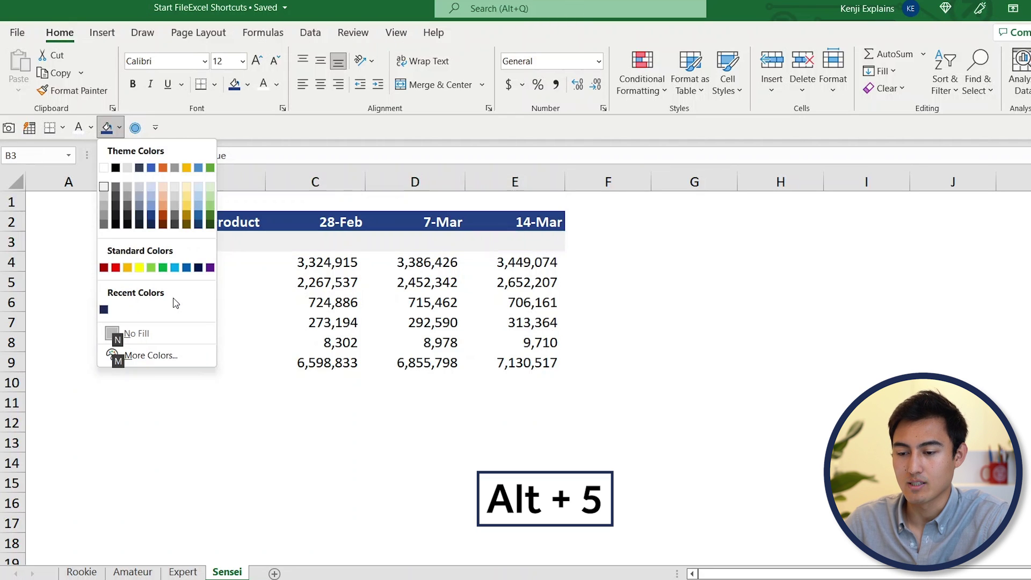
{"action": "key", "text": "Right"}
{"action": "key", "text": "Right"}
{"action": "key", "text": "Right"}
{"action": "key", "text": "Right"}
{"action": "key", "text": "Return"}
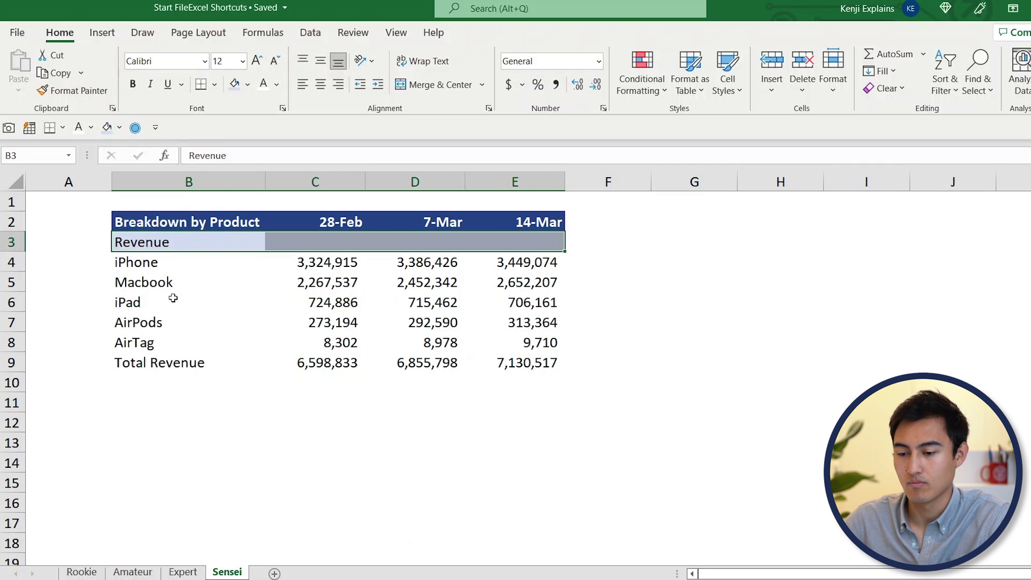
Give the Total Revenue row, B9:E9, a top and thick bottom border and make it bold.
{"action": "key", "text": "Down"}
{"action": "key", "text": "Down"}
{"action": "key", "text": "Down"}
{"action": "key", "text": "Down"}
{"action": "key", "text": "Down"}
{"action": "key", "text": "Down"}
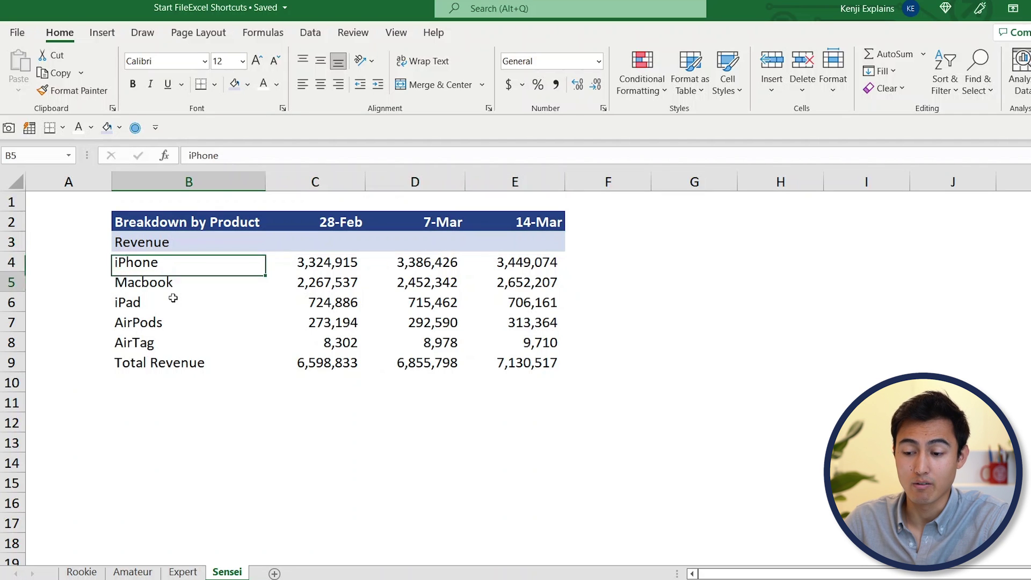
{"action": "key", "text": "ctrl+shift+Right"}
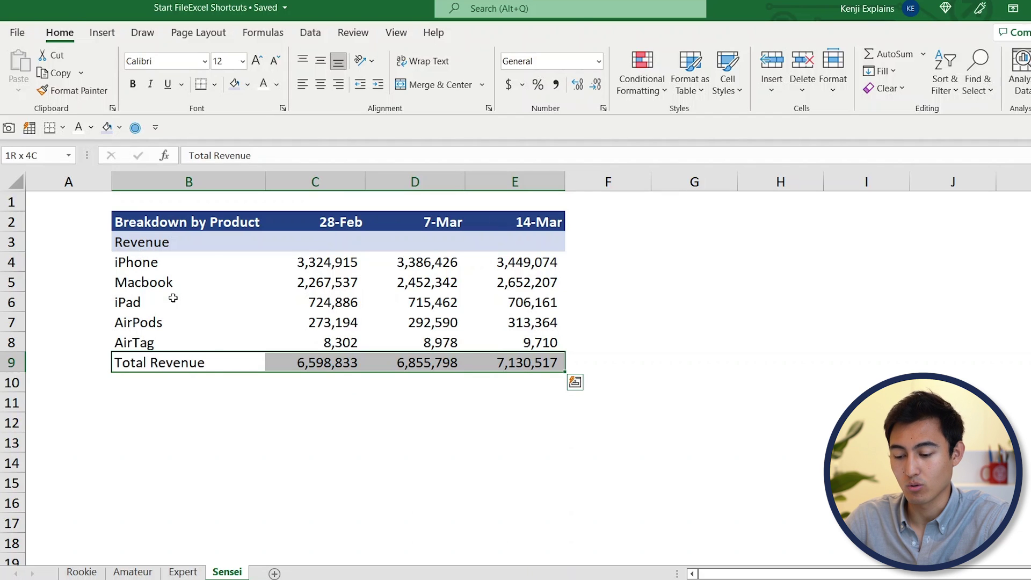
{"action": "key", "text": "alt"}
{"action": "key", "text": "3"}
{"action": "key", "text": "c"}
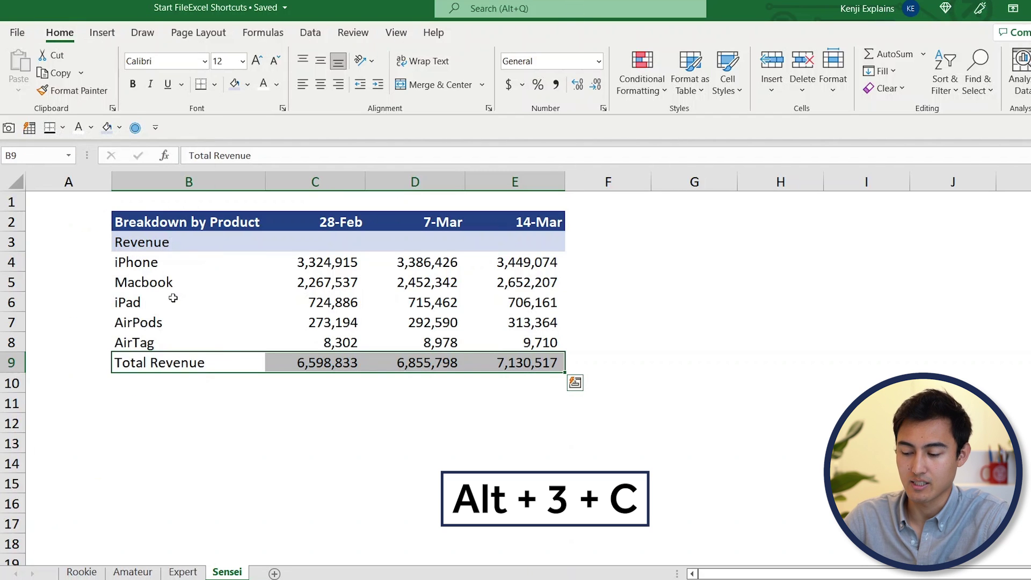
{"action": "key", "text": "ctrl+b"}
Apply the Classic 2 AutoFormat style to the whole revenue table, B2:E9.
{"action": "key", "text": "Up"}
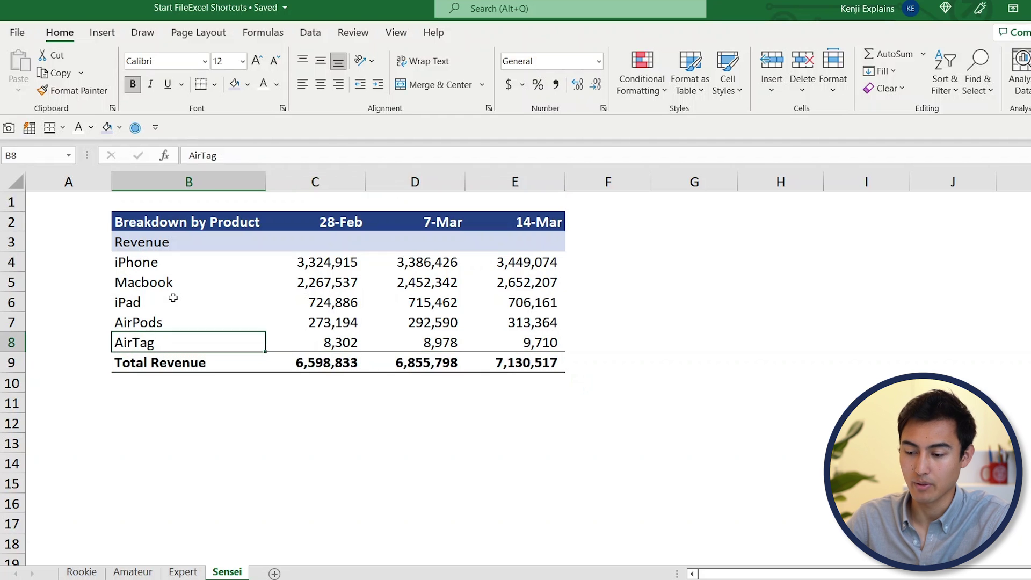
{"action": "key", "text": "Up"}
{"action": "key", "text": "Up"}
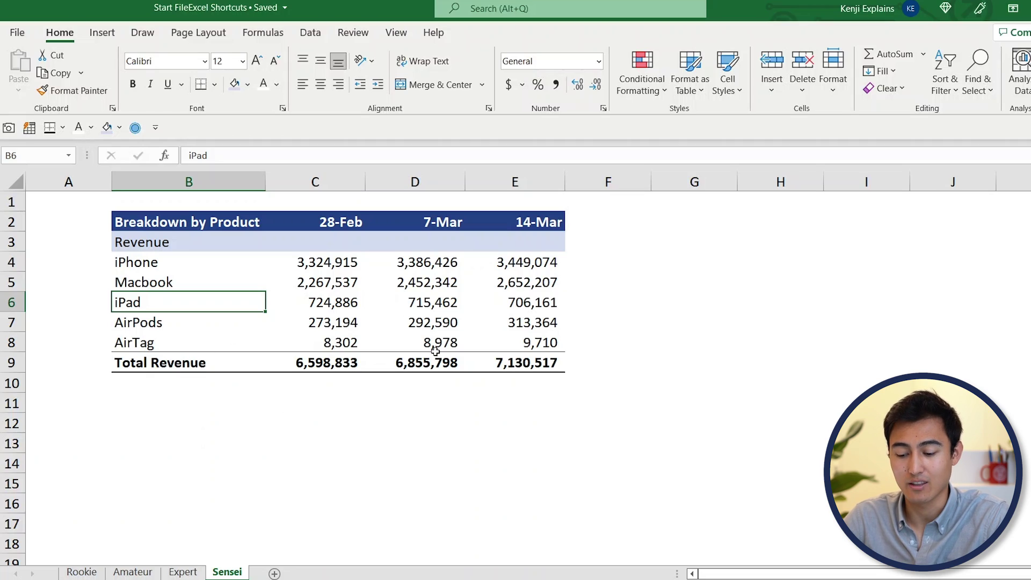
{"action": "key", "text": "ctrl+a"}
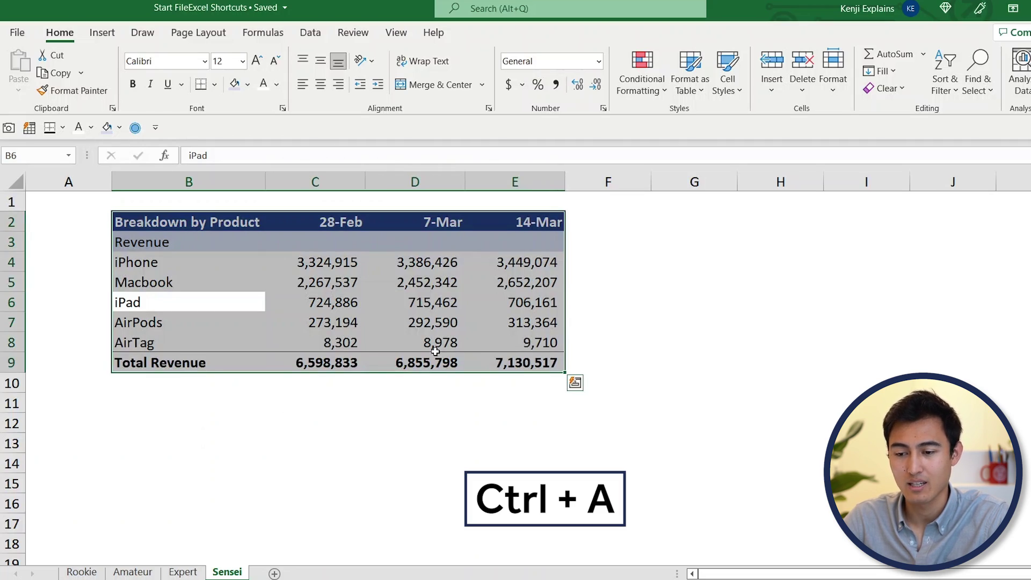
{"action": "key", "text": "alt+2"}
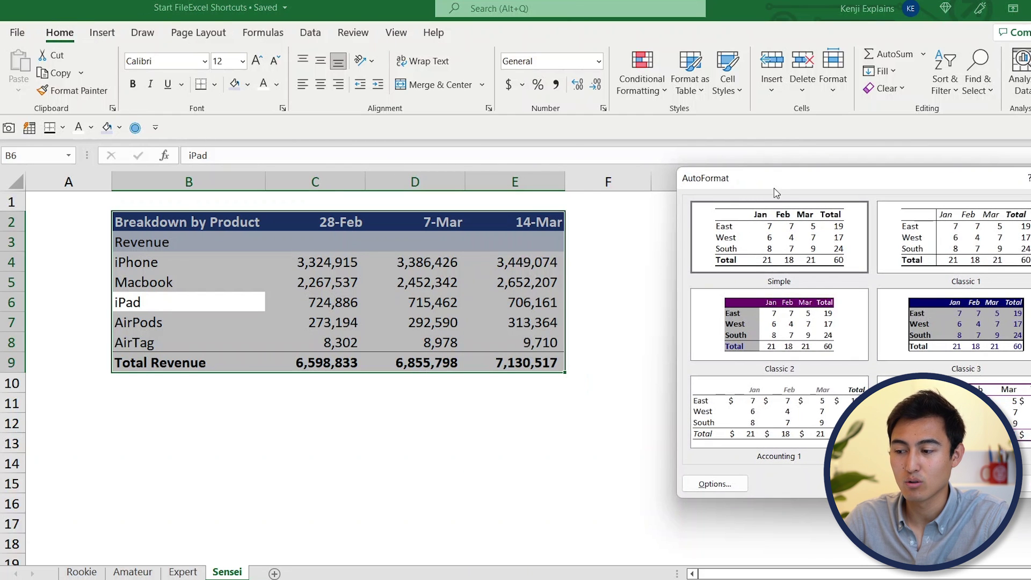
{"action": "left_click_drag", "start_coordinate": [793, 175], "coordinate": [580, 162]}
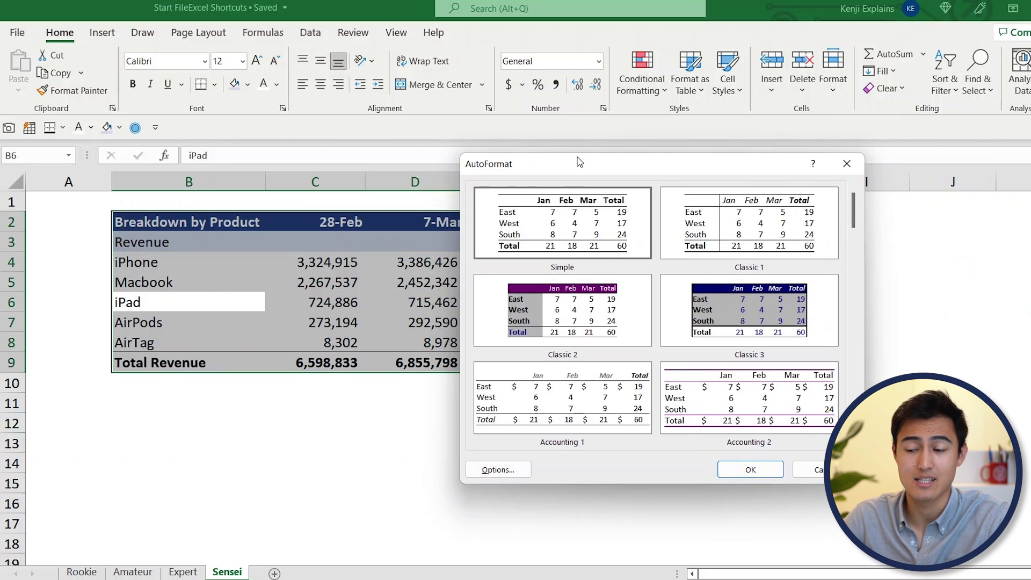
{"action": "left_click", "coordinate": [595, 312]}
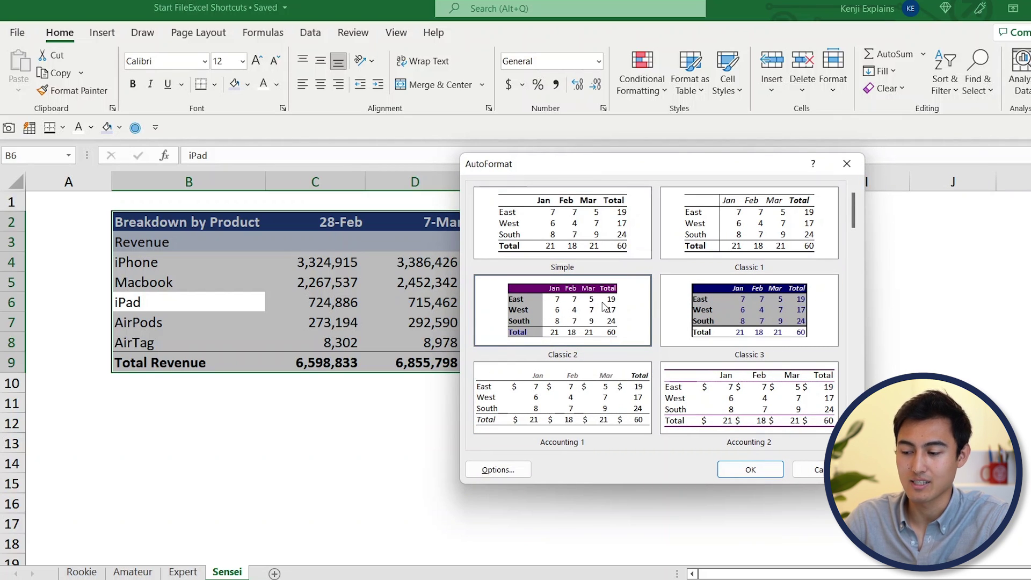
{"action": "left_click", "coordinate": [750, 469]}
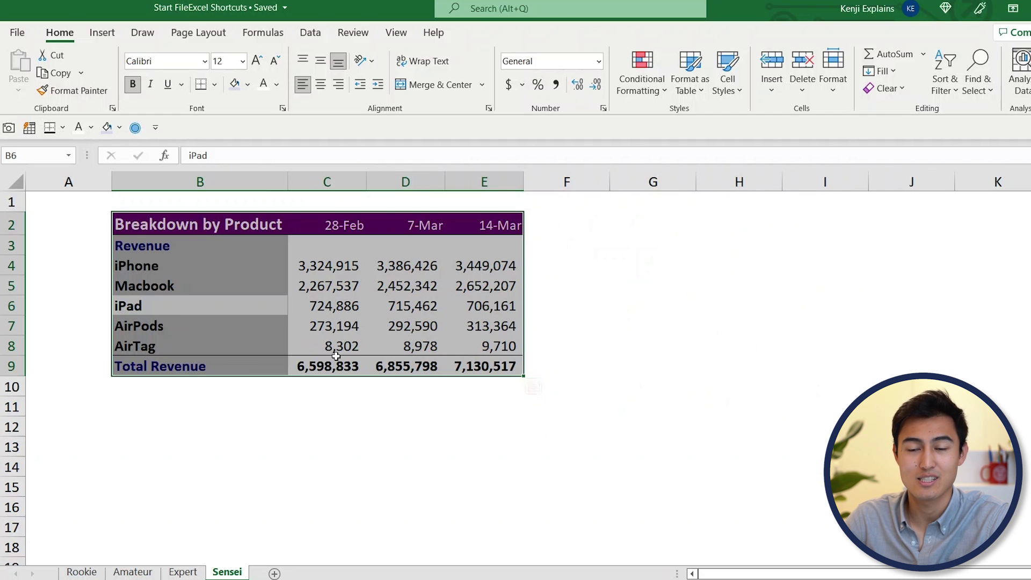
Capture the revenue table B2:E9 with the Camera tool, place the linked picture over columns G to K and shrink it slightly.
{"action": "key", "text": "Up"}
{"action": "key", "text": "Up"}
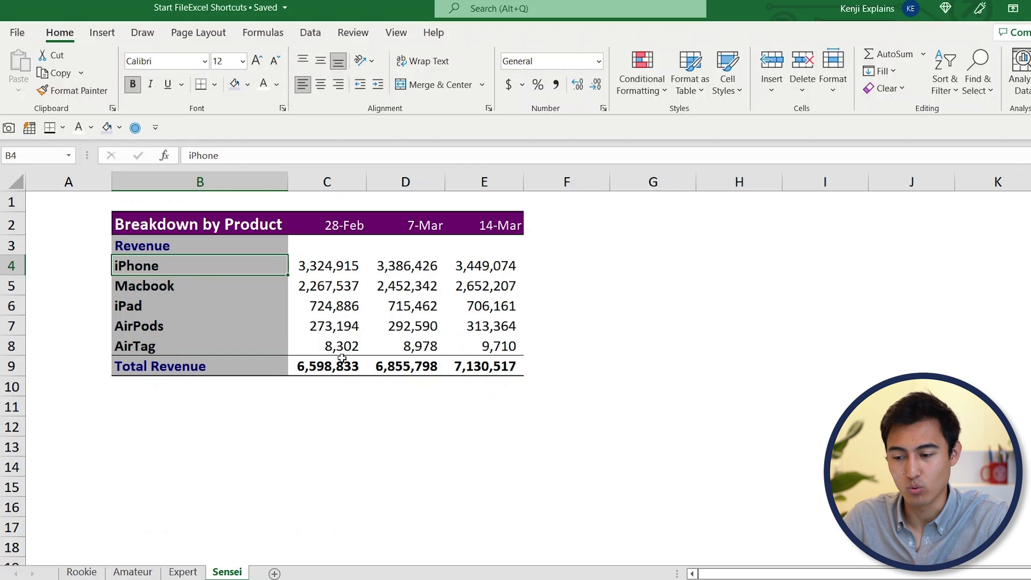
{"action": "key", "text": "ctrl+a"}
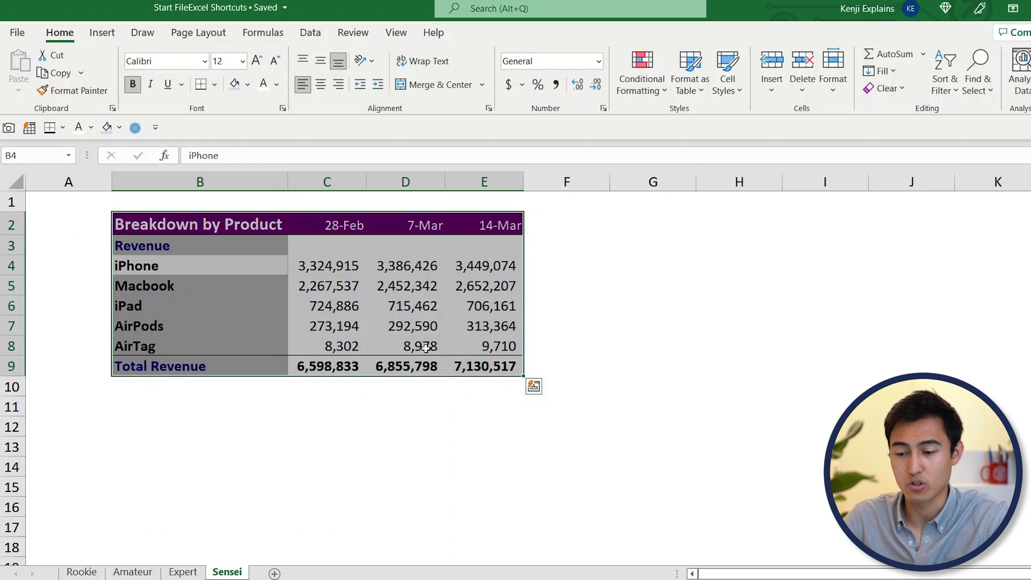
{"action": "key", "text": "alt+1"}
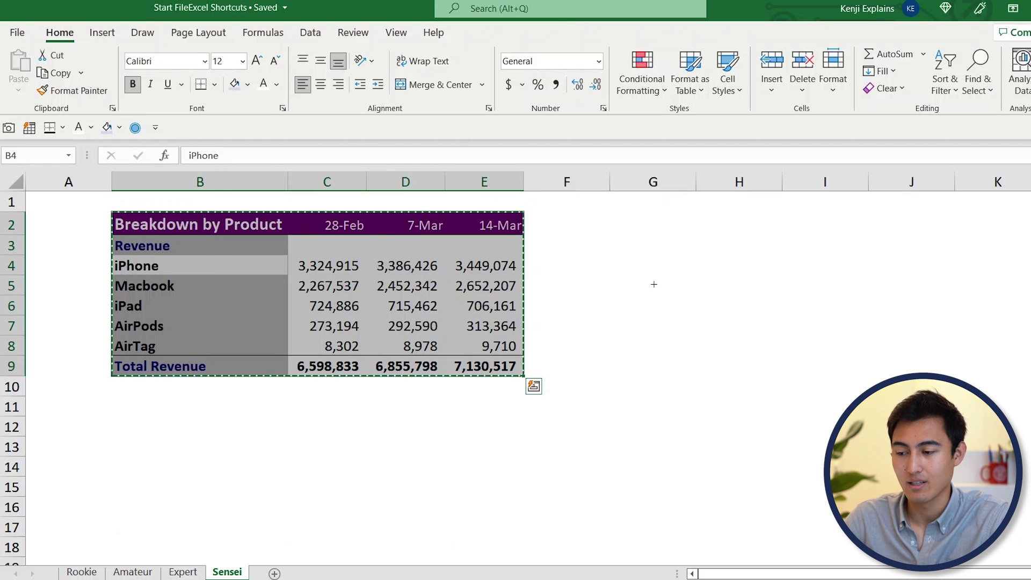
{"action": "left_click", "coordinate": [651, 234]}
{"action": "left_click_drag", "start_coordinate": [807, 294], "coordinate": [754, 275]}
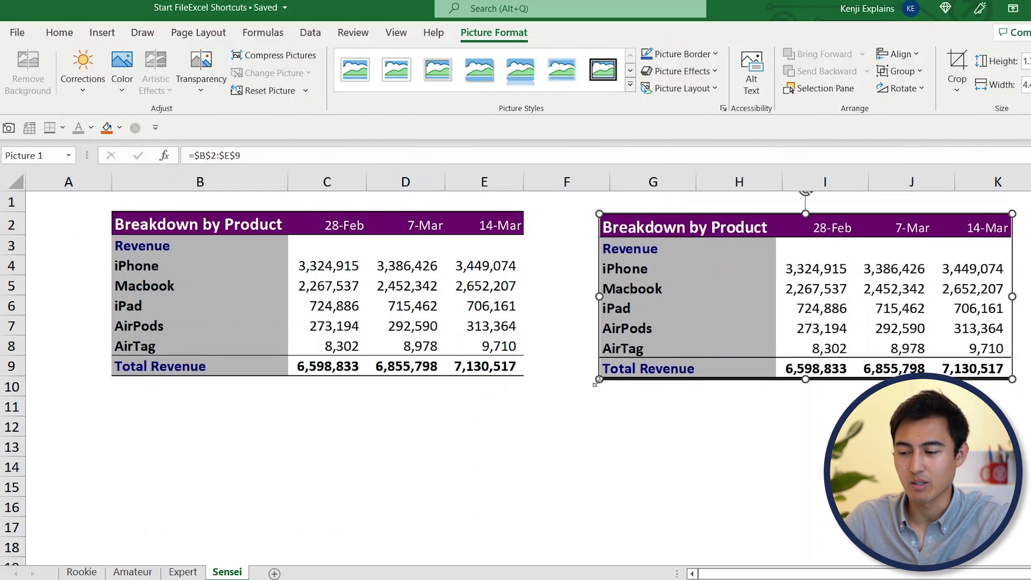
{"action": "left_click_drag", "start_coordinate": [598, 381], "coordinate": [645, 360]}
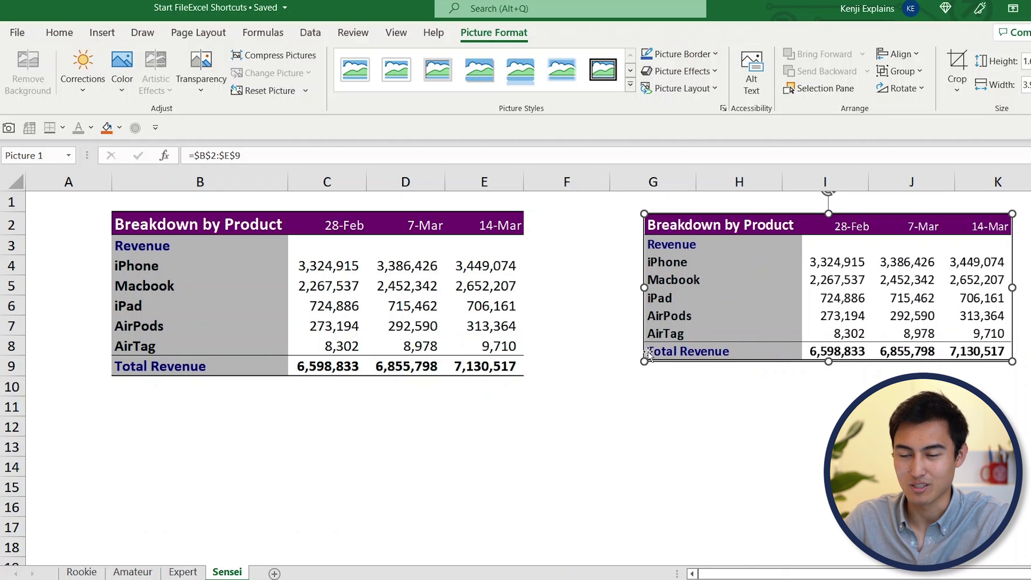
Set the 7-Mar revenue in the source table to 5 for iPhone (D4) and 500 for iPad (D6).
{"action": "left_click", "coordinate": [394, 271]}
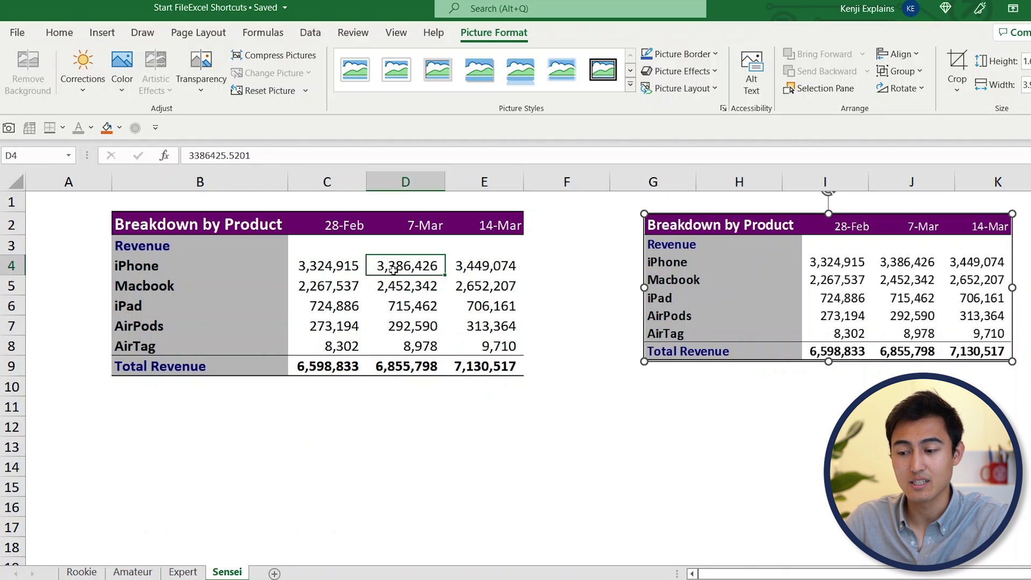
{"action": "type", "text": "5"}
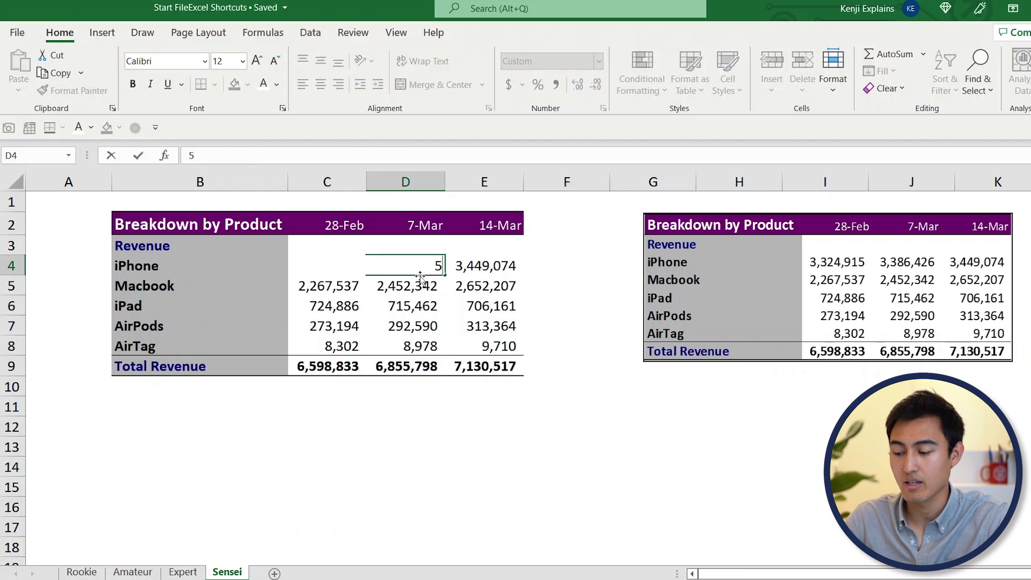
{"action": "key", "text": "Return"}
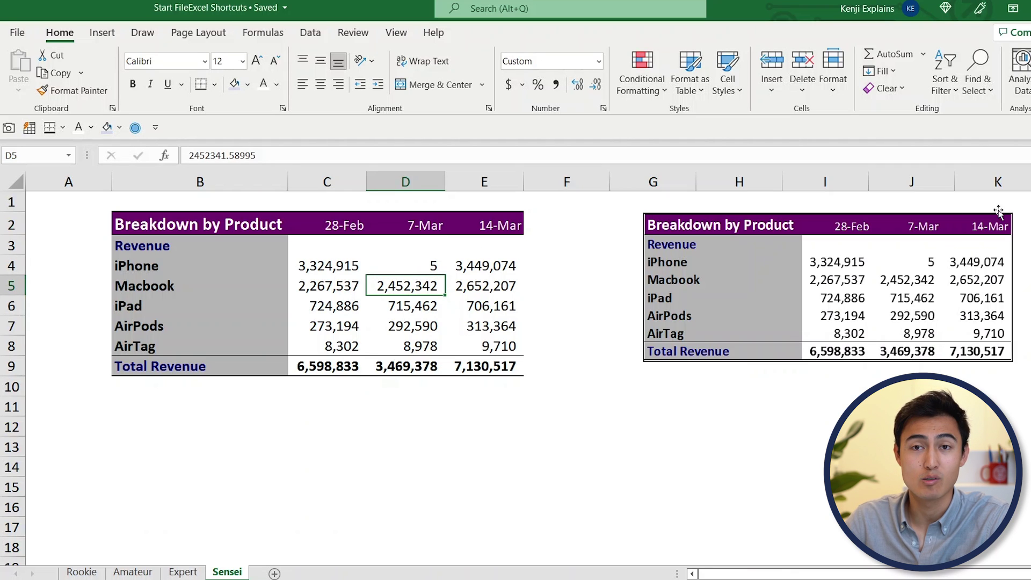
{"action": "left_click", "coordinate": [894, 241]}
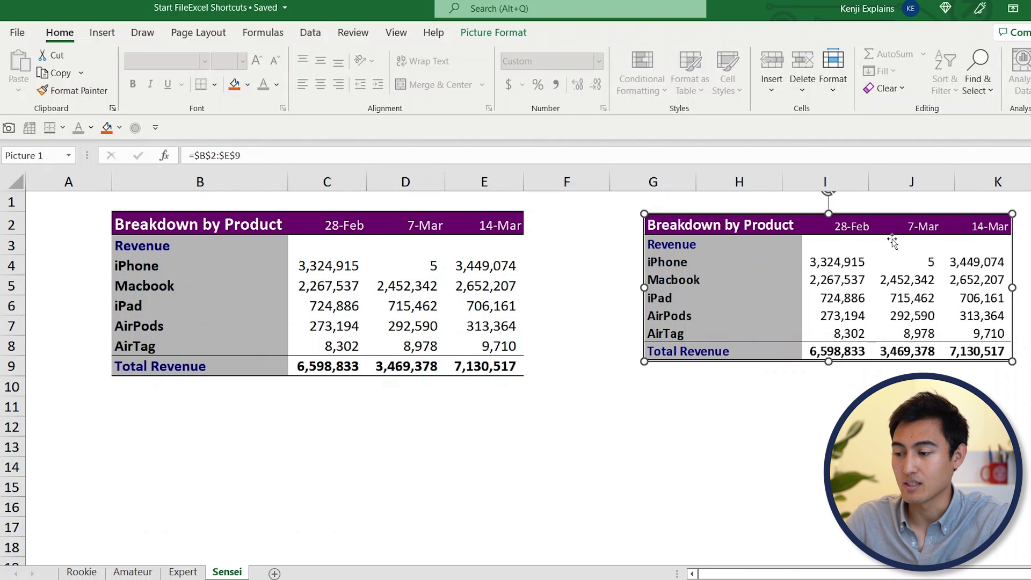
{"action": "left_click", "coordinate": [408, 310]}
{"action": "type", "text": "500"}
{"action": "key", "text": "Return"}
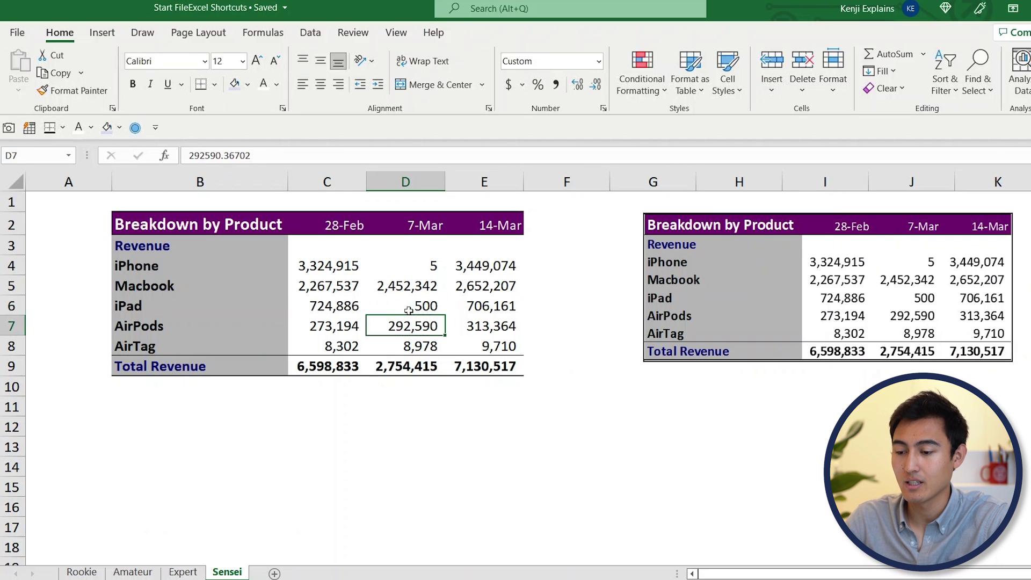